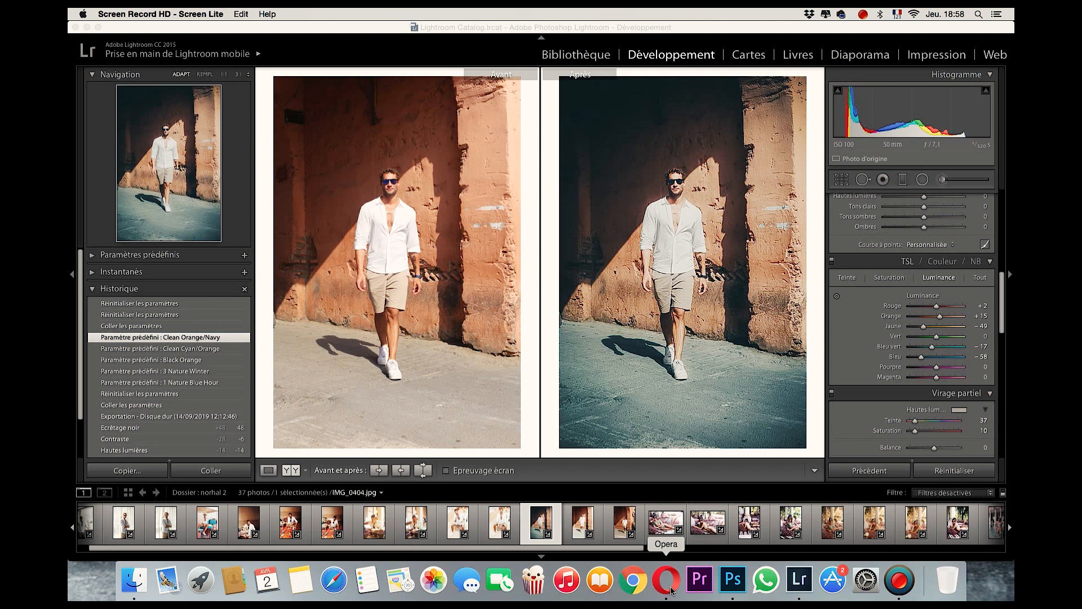
# Switch to Opera and open the freepreset.net free Lightroom presets page in a new tab.
pyautogui.click(671, 590)
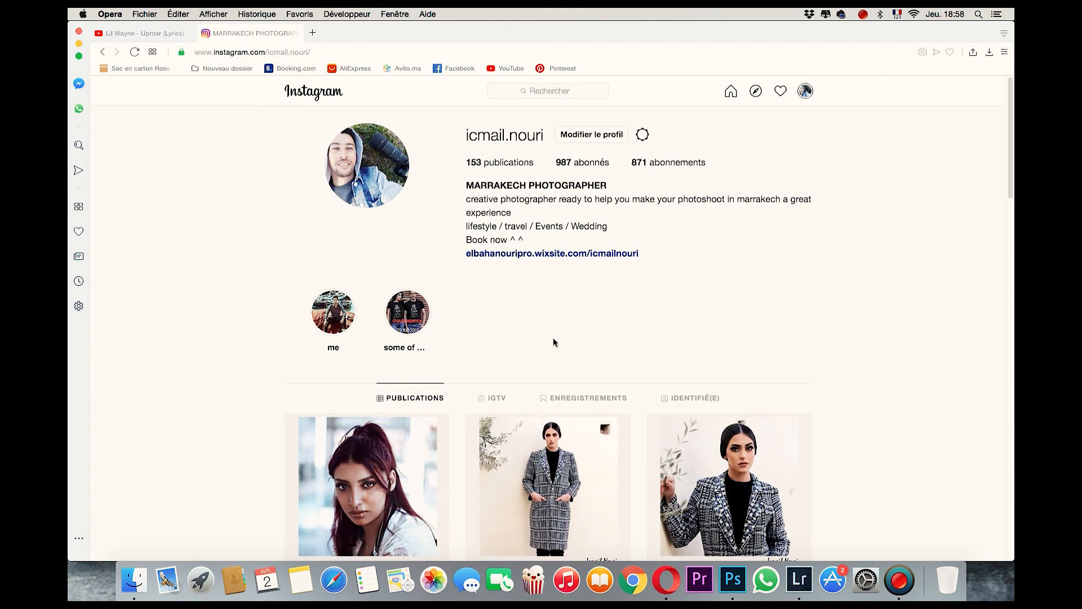
pyautogui.click(313, 35)
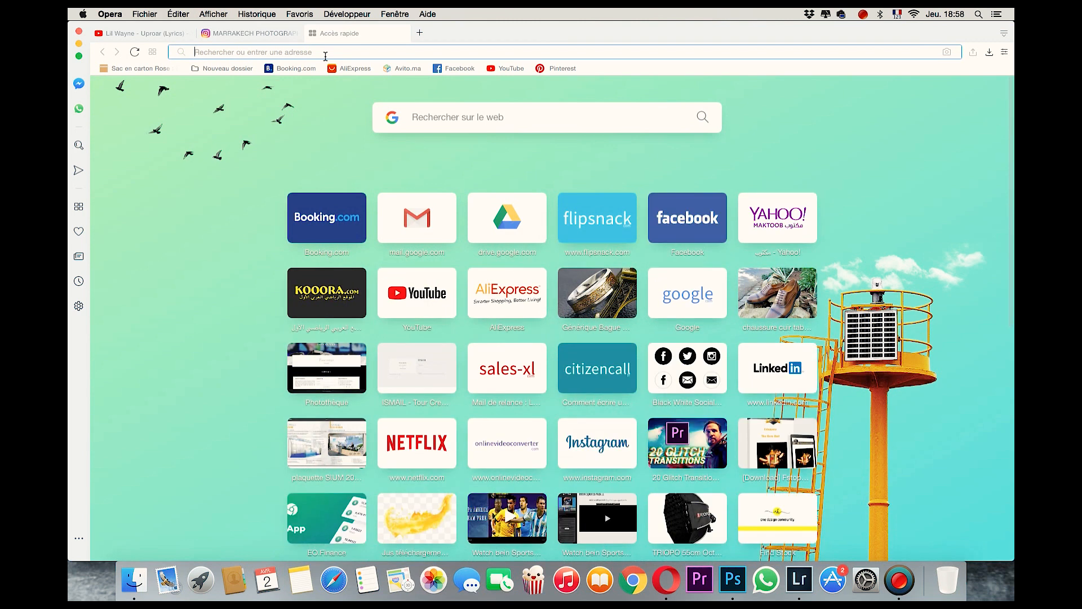
pyautogui.write('f')
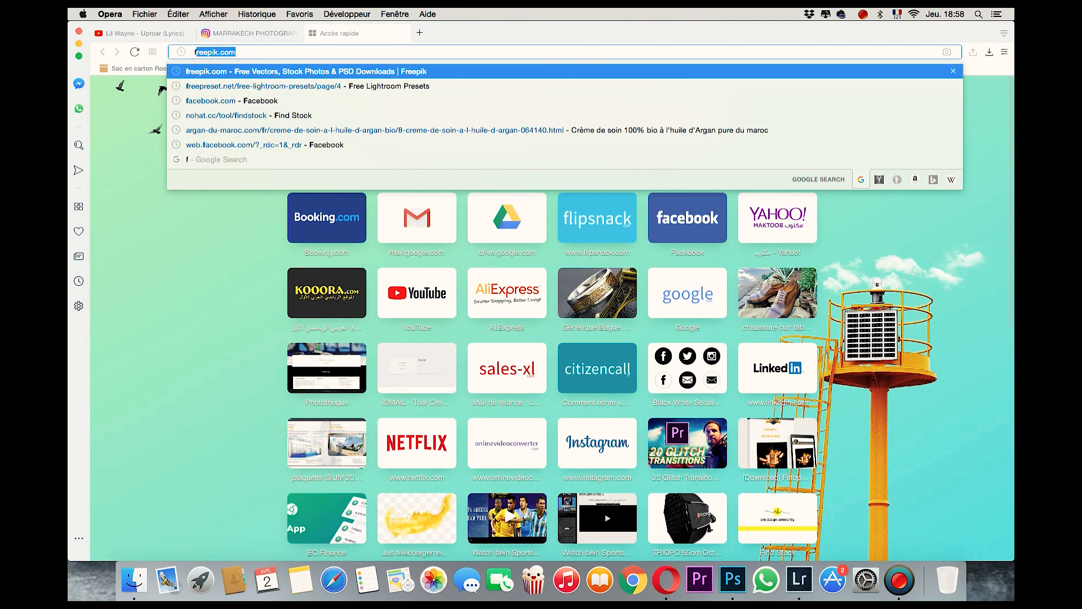
pyautogui.write('re')
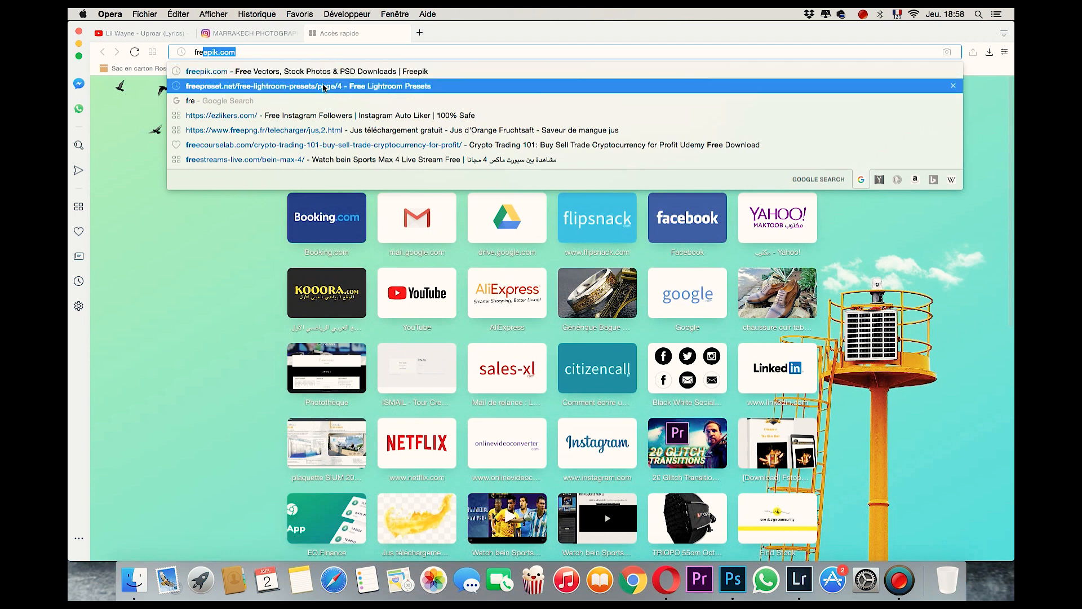
pyautogui.click(323, 86)
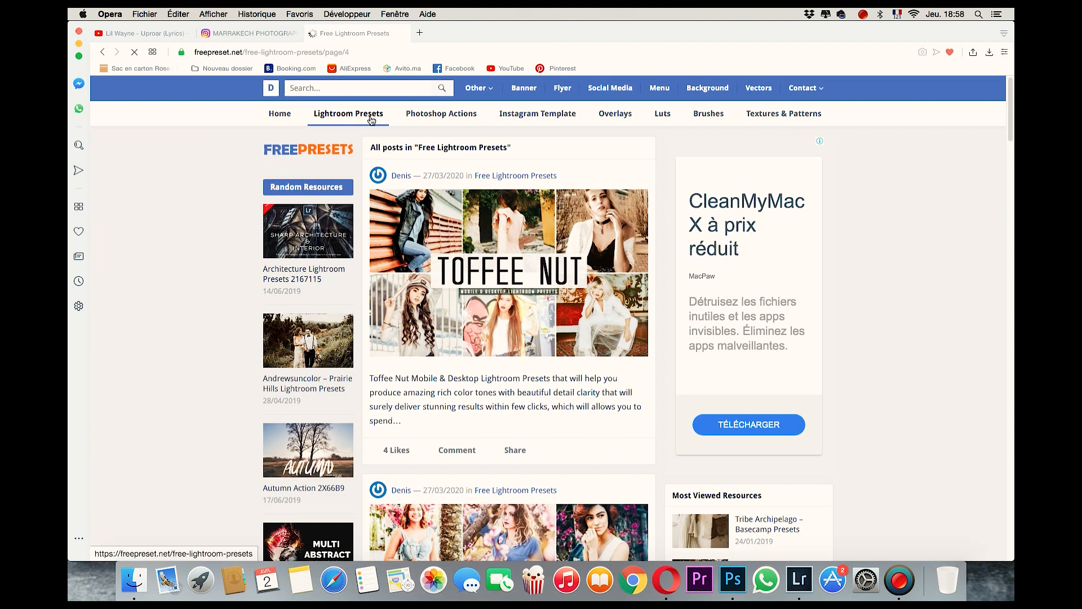
# Browse the preset listing, open the Architecture Mobile & Desktop Lightroom Presets post and find its download link.
pyautogui.scroll(-10, 546, 391)
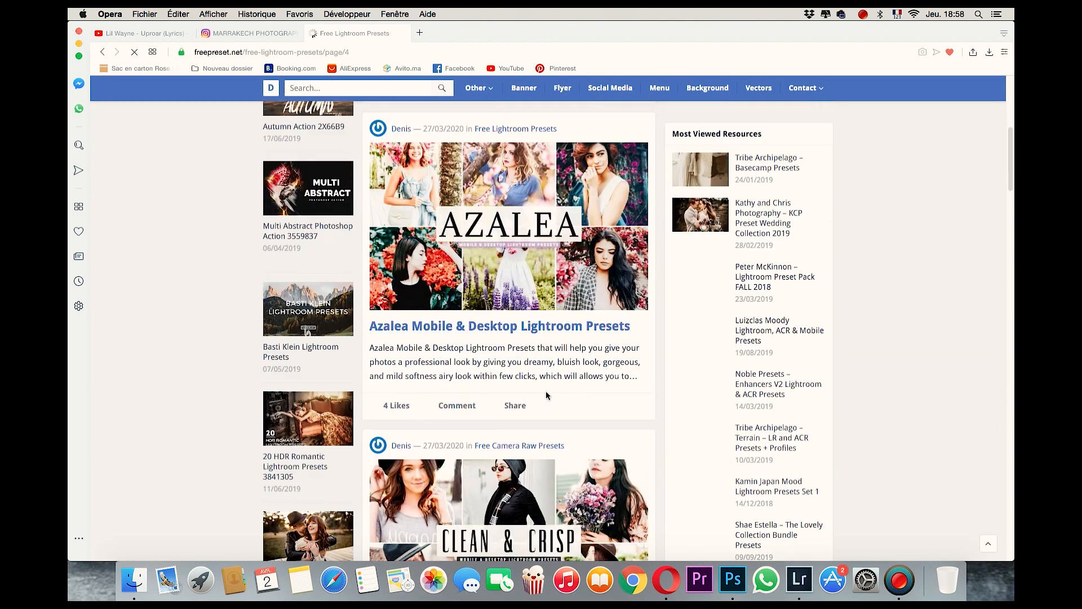
pyautogui.scroll(-1, 556, 384)
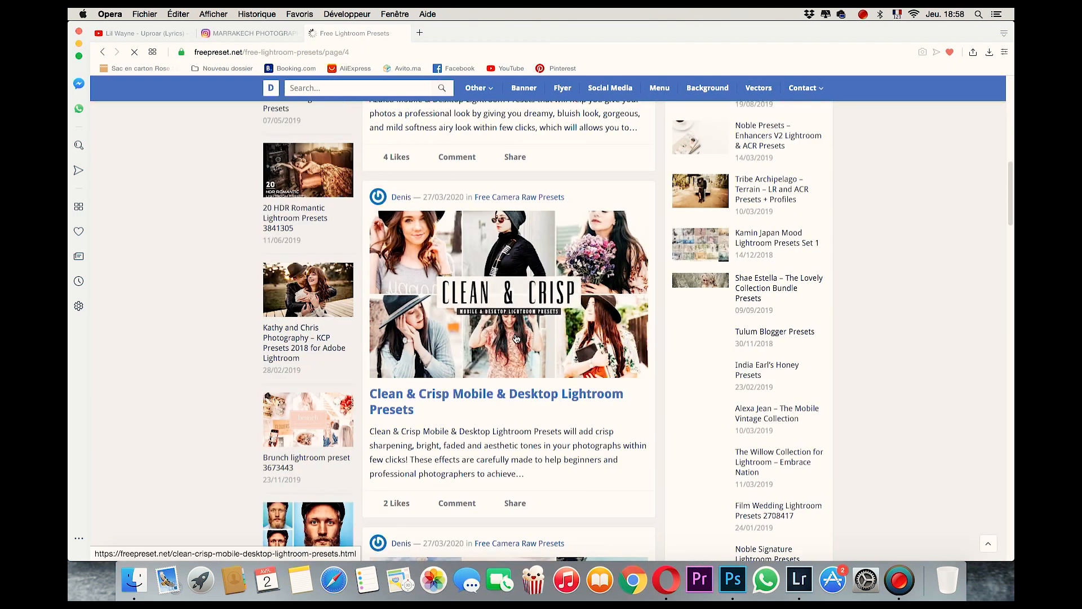
pyautogui.scroll(-6, 515, 340)
pyautogui.scroll(-1, 515, 341)
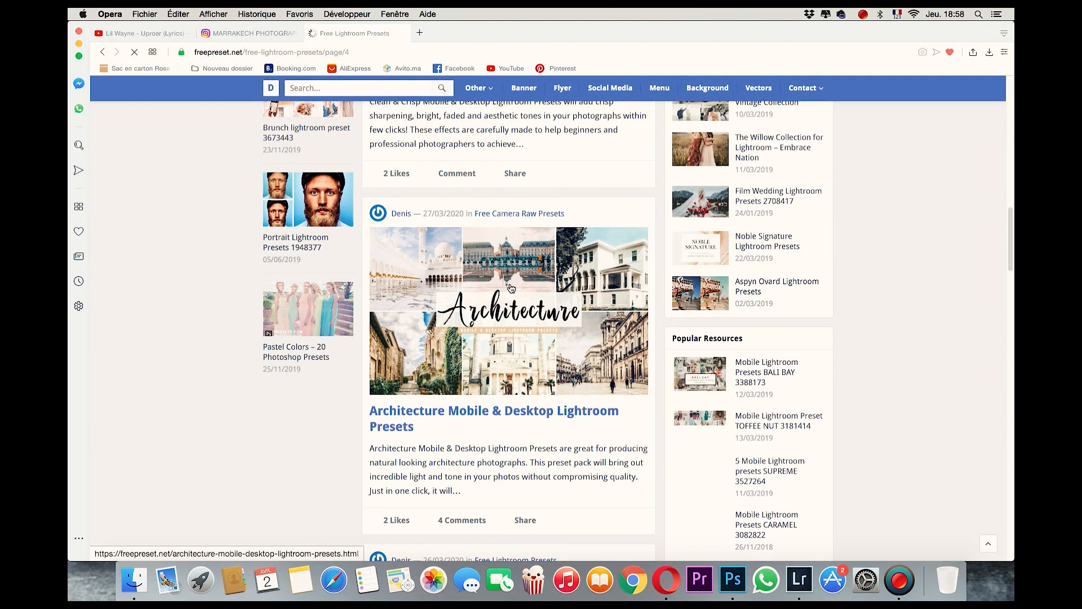
pyautogui.click(498, 340)
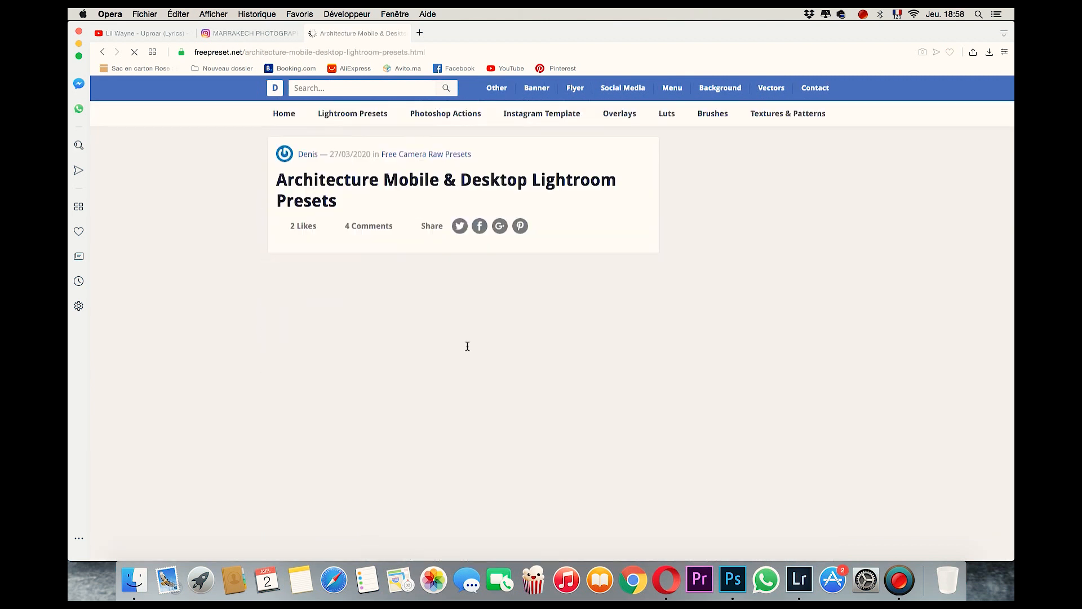
pyautogui.scroll(-6, 518, 417)
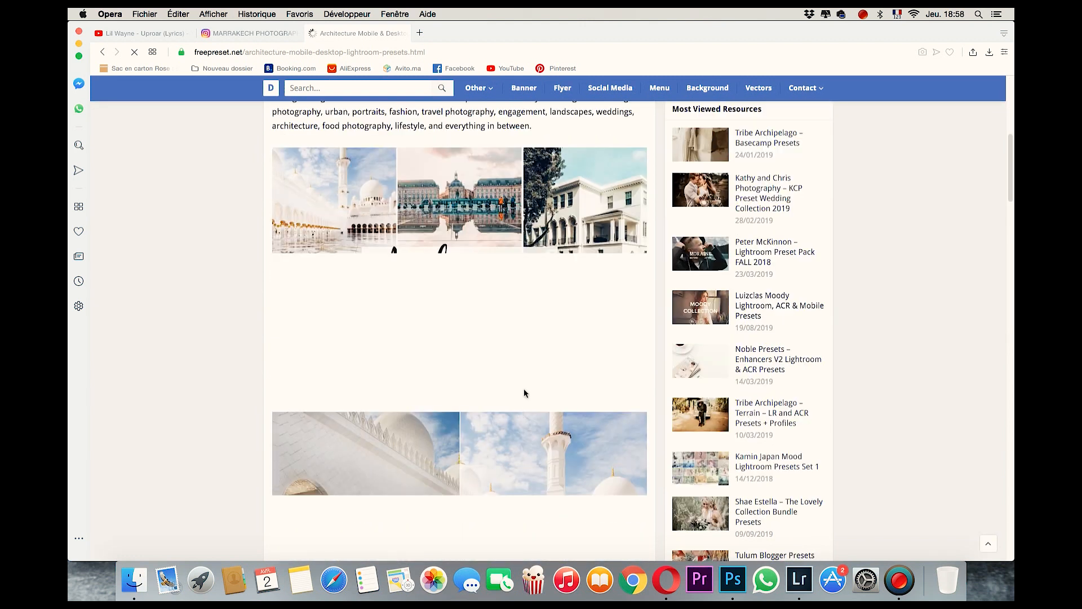
pyautogui.scroll(-2, 524, 391)
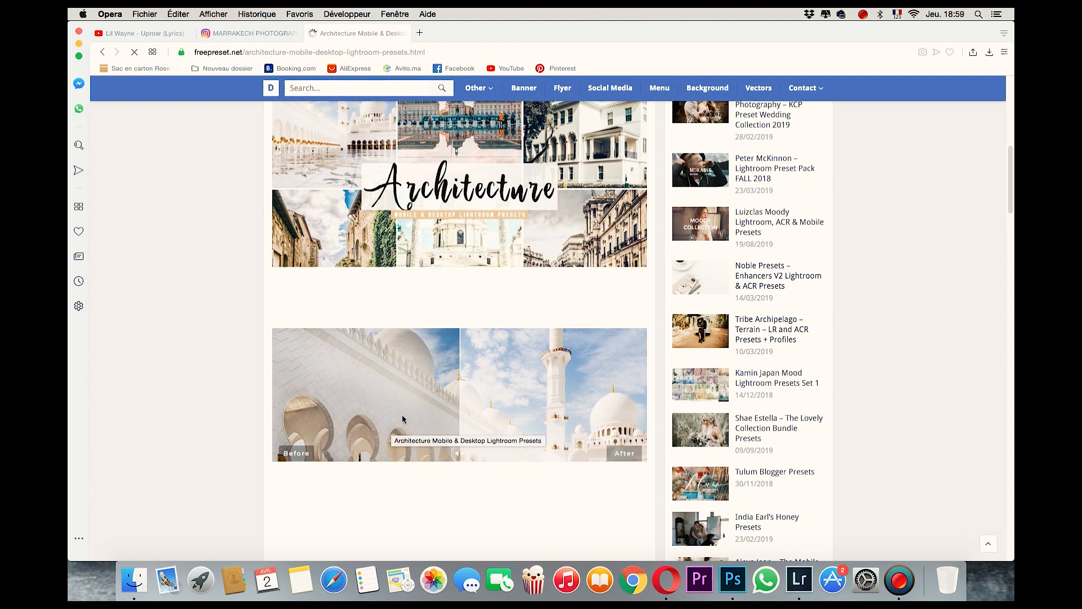
pyautogui.scroll(-4, 401, 415)
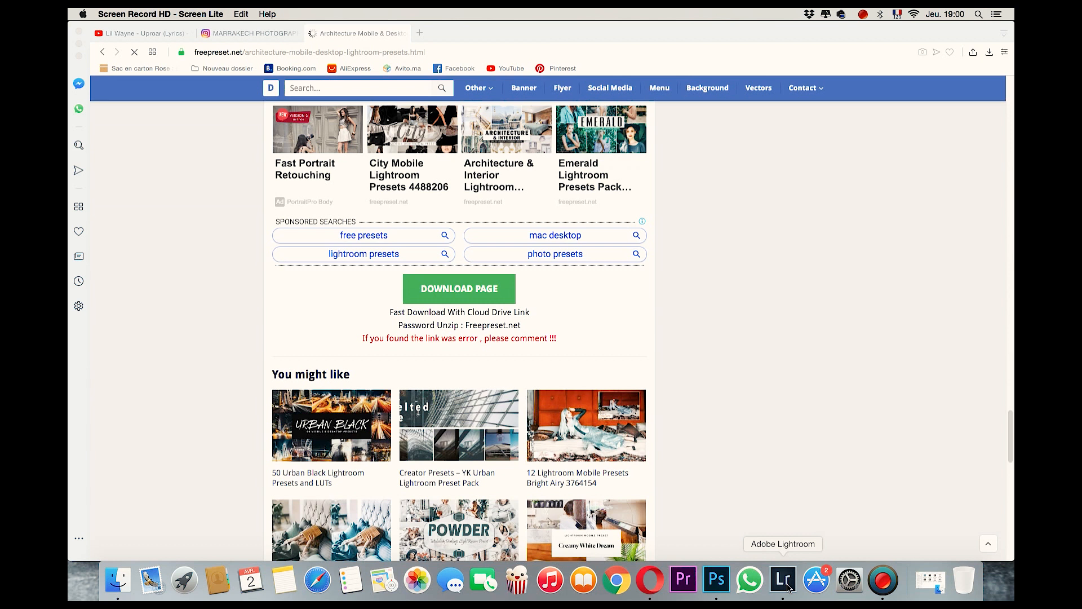
# Switch to Lightroom and create a new preset folder named "marrakech preset".
pyautogui.click(789, 588)
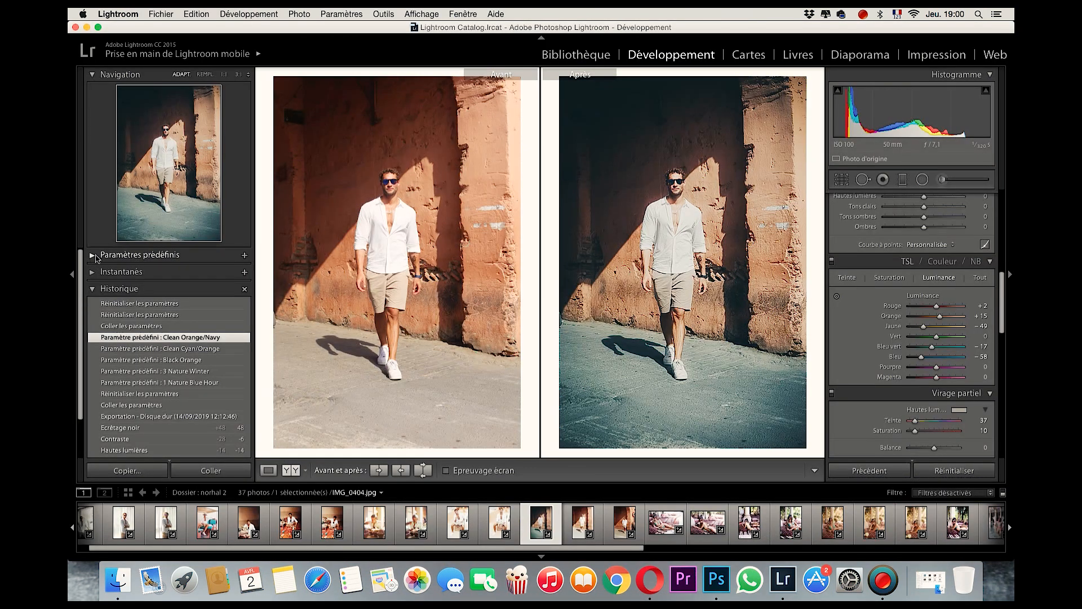
pyautogui.click(128, 255)
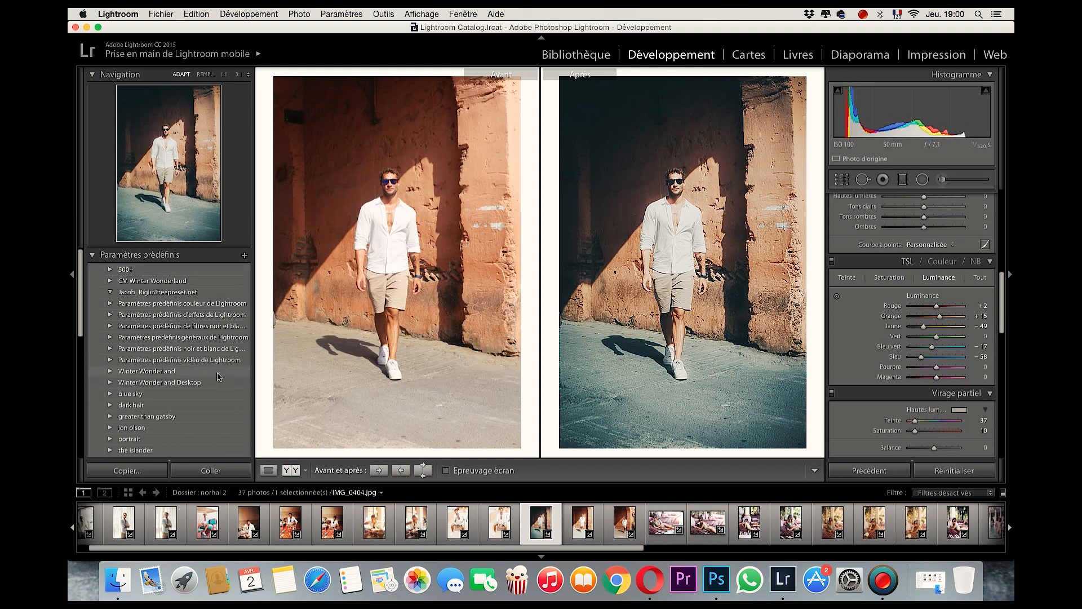
pyautogui.rightClick(217, 375)
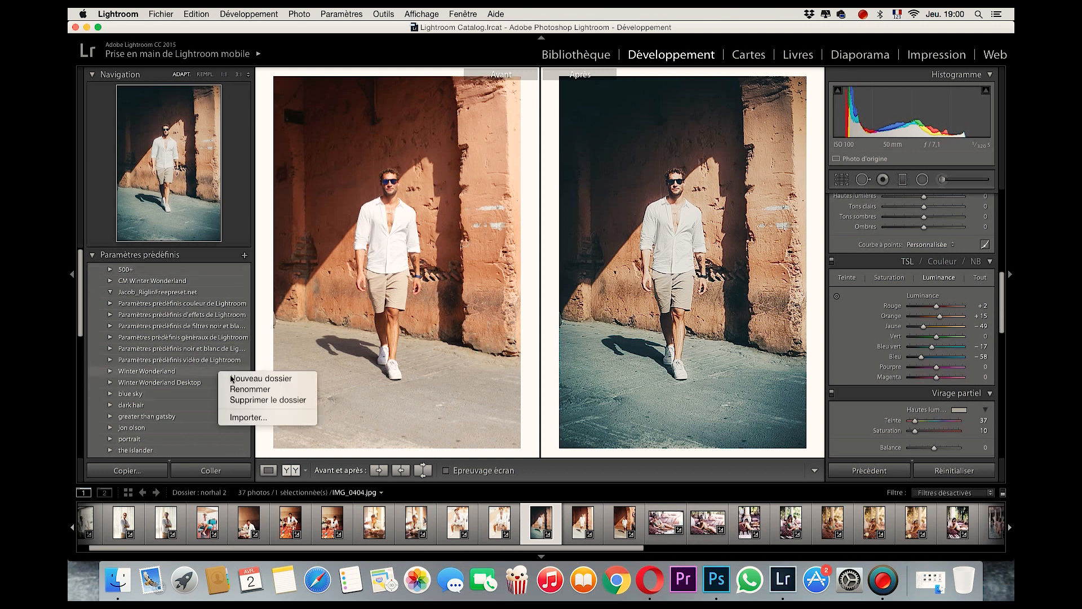
pyautogui.click(250, 380)
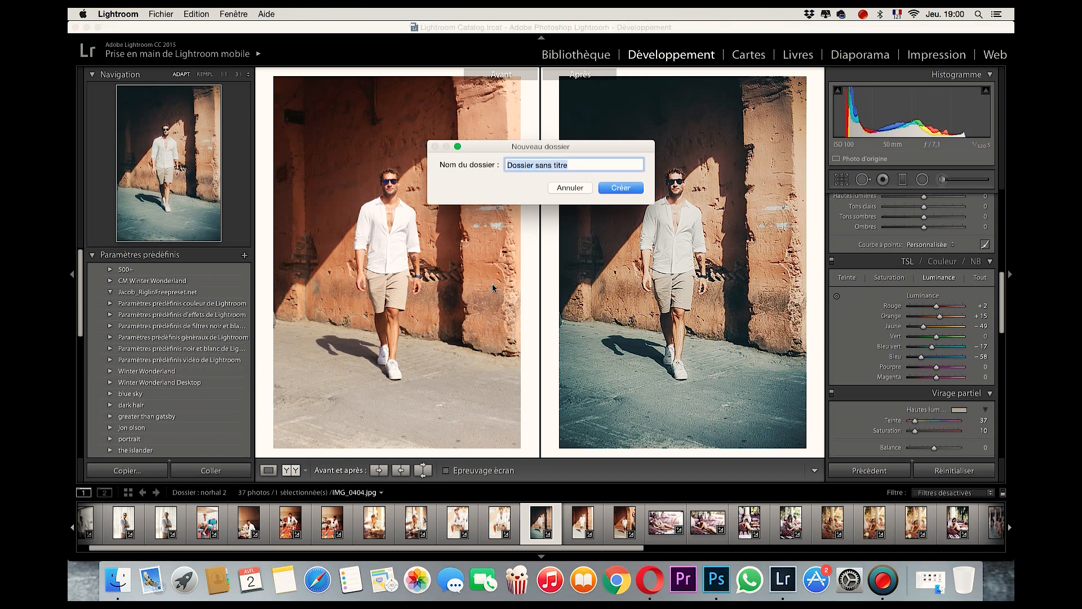
pyautogui.write('marrakech preset')
pyautogui.click(631, 189)
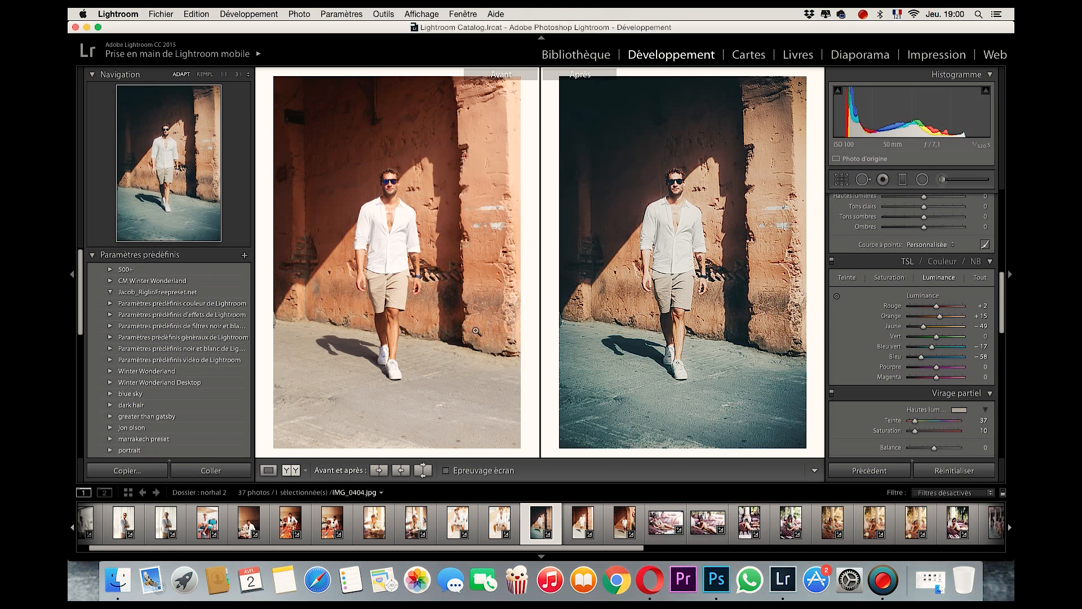
# Import the four Buke LR - Bon Appeti lrtemplate presets from the downloaded 4_Food_Lightroom_Presets_Pack into the marrakech preset folder.
pyautogui.click(170, 440)
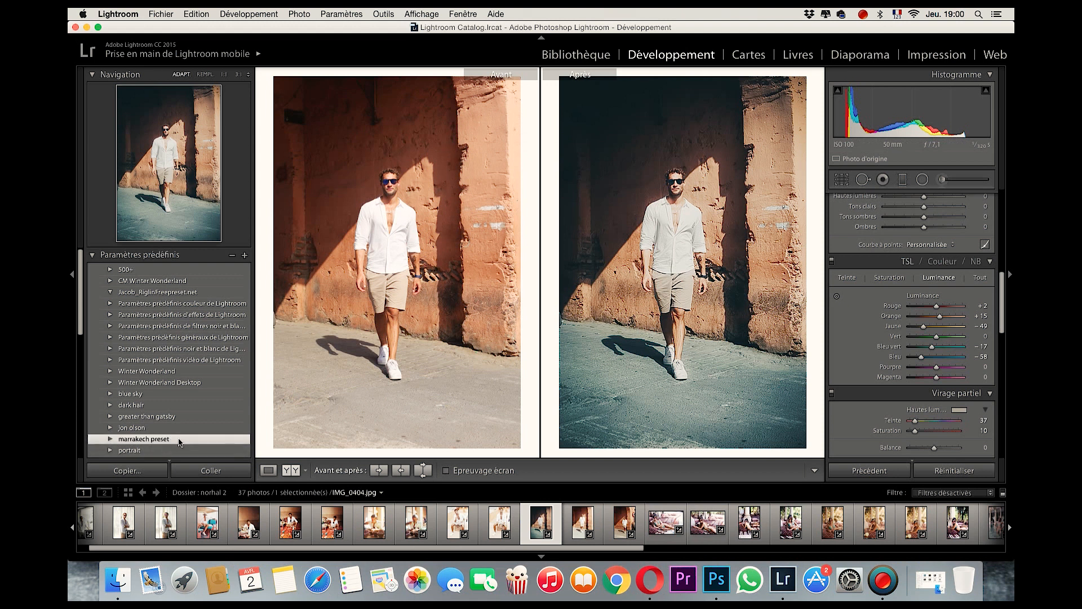
pyautogui.rightClick(180, 443)
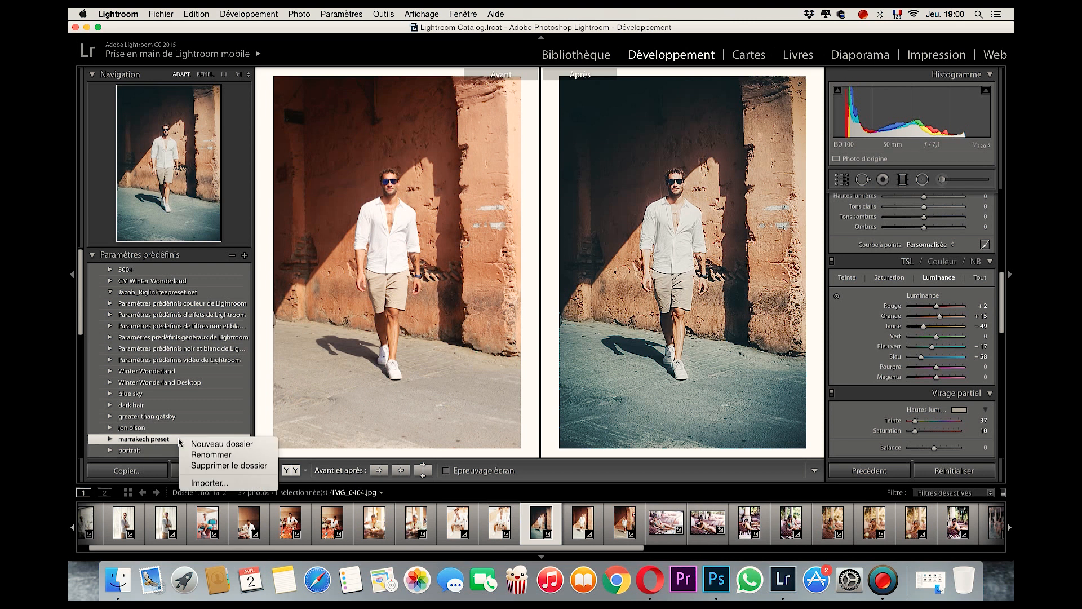
pyautogui.click(219, 483)
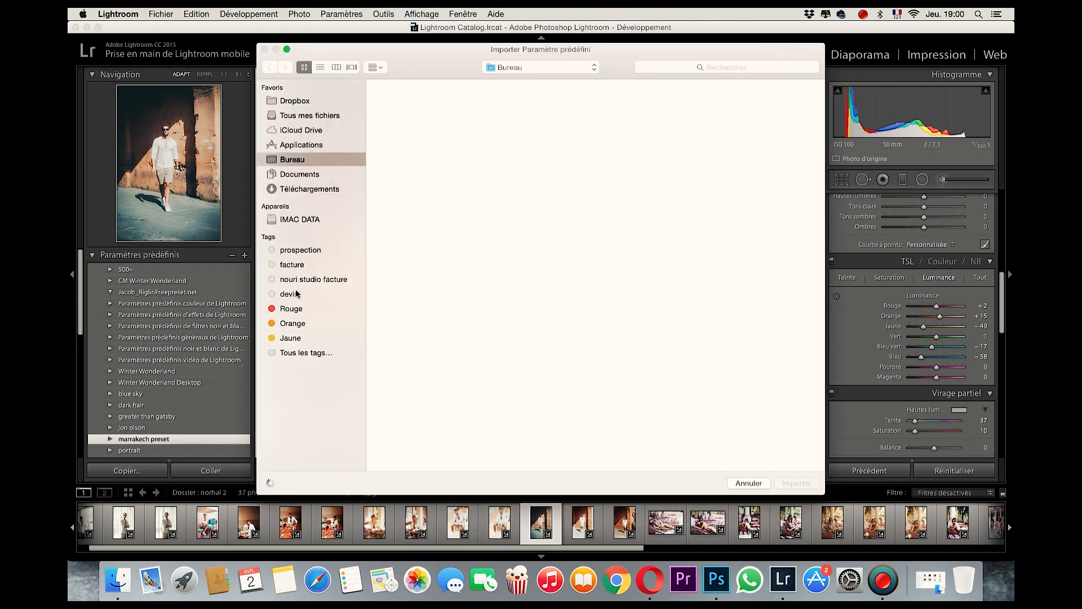
pyautogui.click(306, 192)
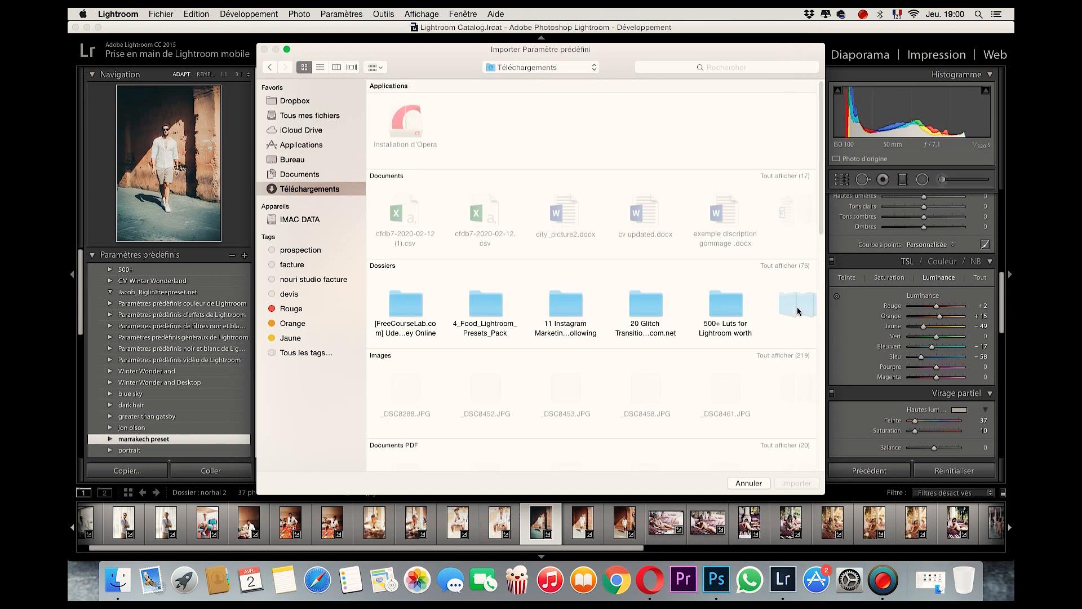
pyautogui.doubleClick(486, 307)
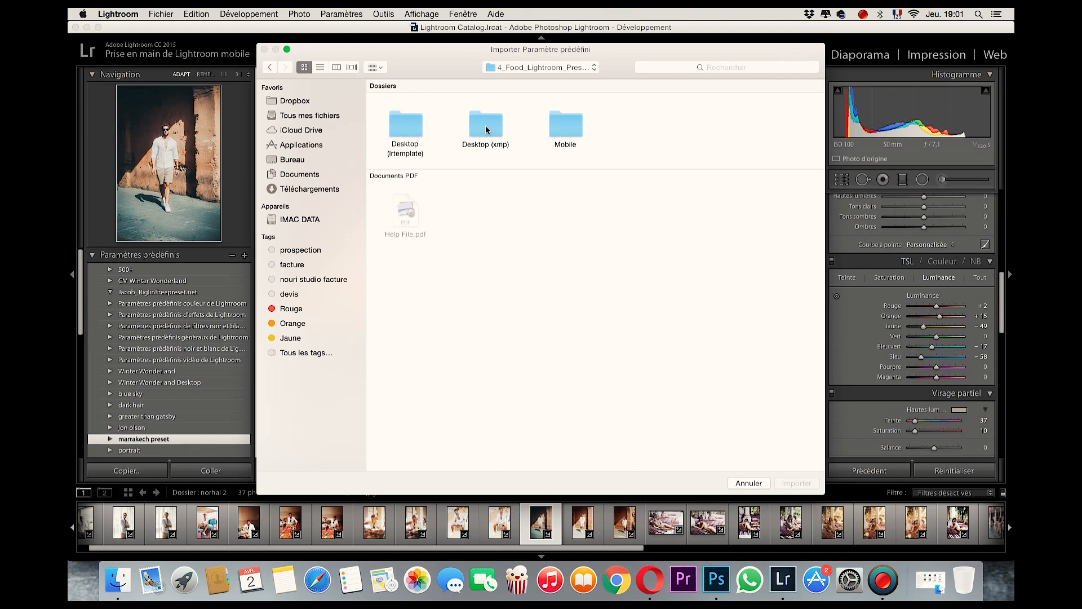
pyautogui.click(409, 128)
pyautogui.doubleClick(410, 128)
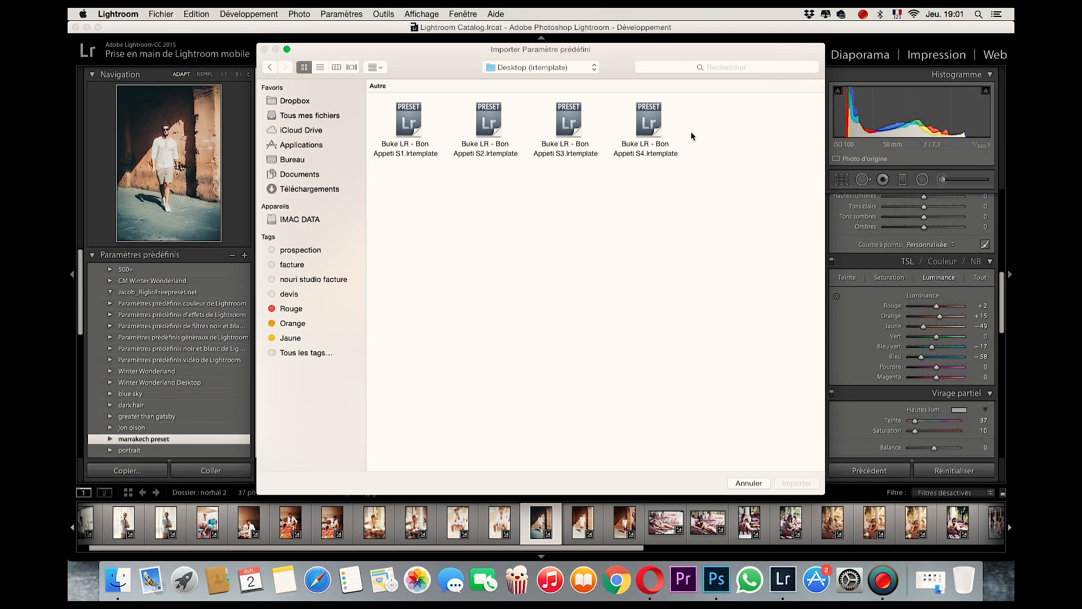
pyautogui.moveTo(702, 123); pyautogui.dragTo(386, 129)
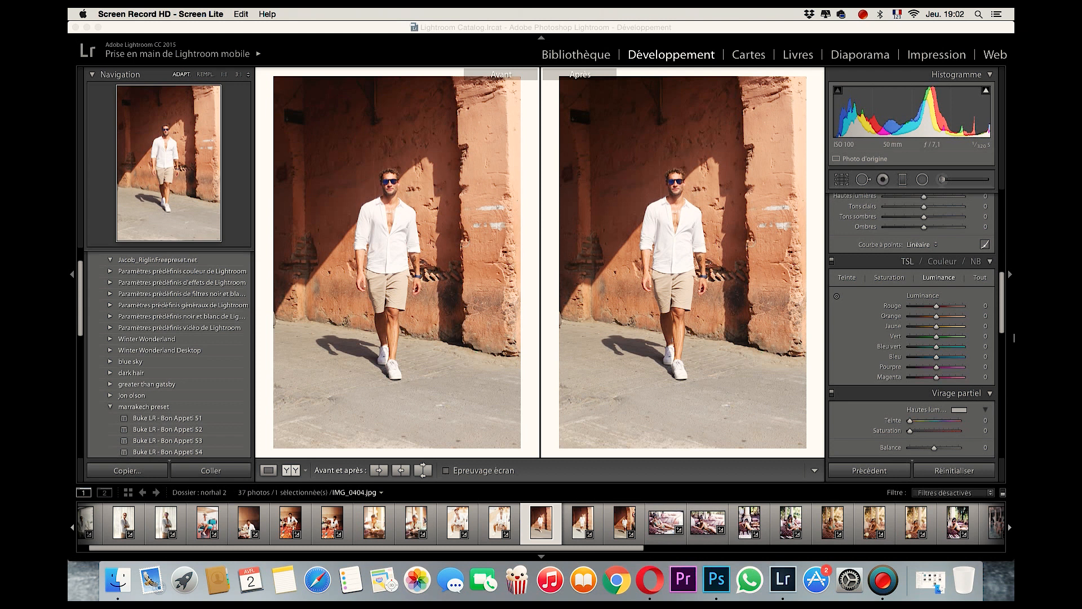
# Try cooler and warmer white balances on the photo with Temperature values of -16, +17 and +1.
pyautogui.click(1002, 326)
pyautogui.moveTo(1002, 325); pyautogui.dragTo(1012, 246)
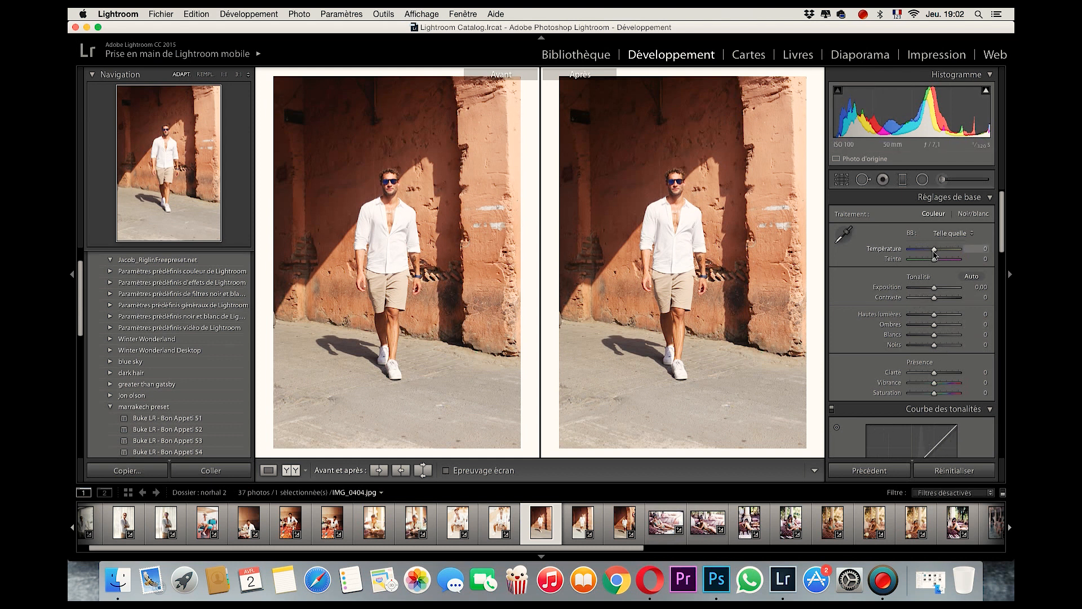
pyautogui.moveTo(934, 253); pyautogui.dragTo(932, 255)
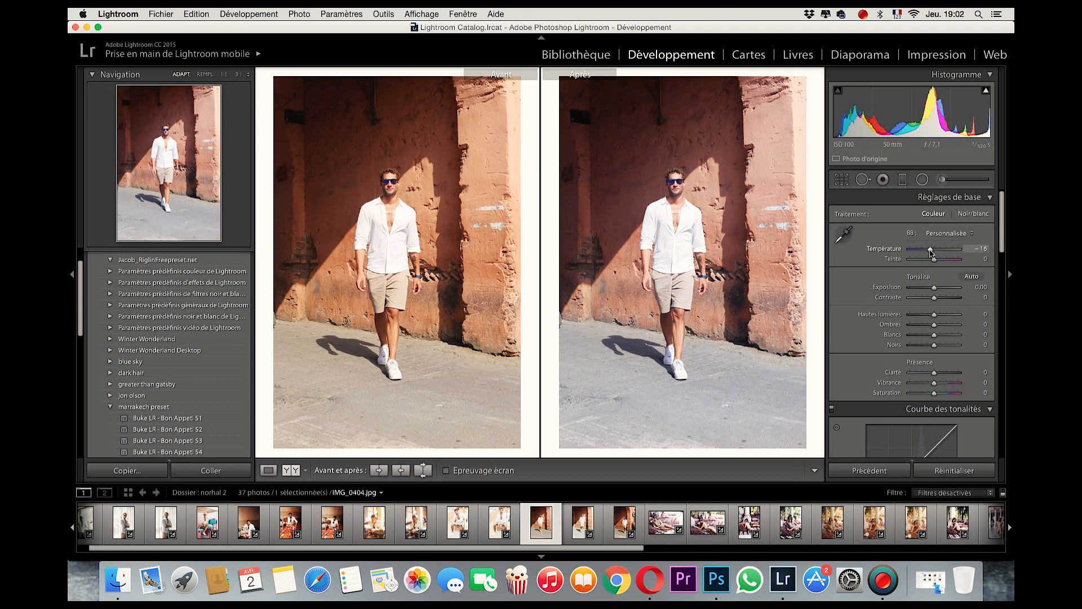
pyautogui.click(936, 252)
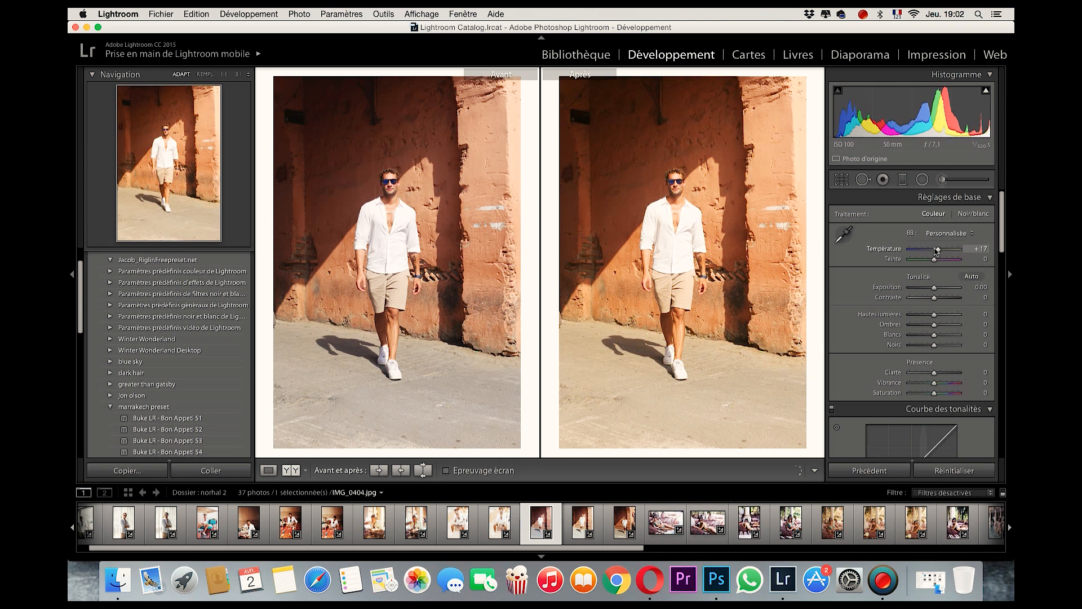
pyautogui.moveTo(936, 252); pyautogui.dragTo(934, 253)
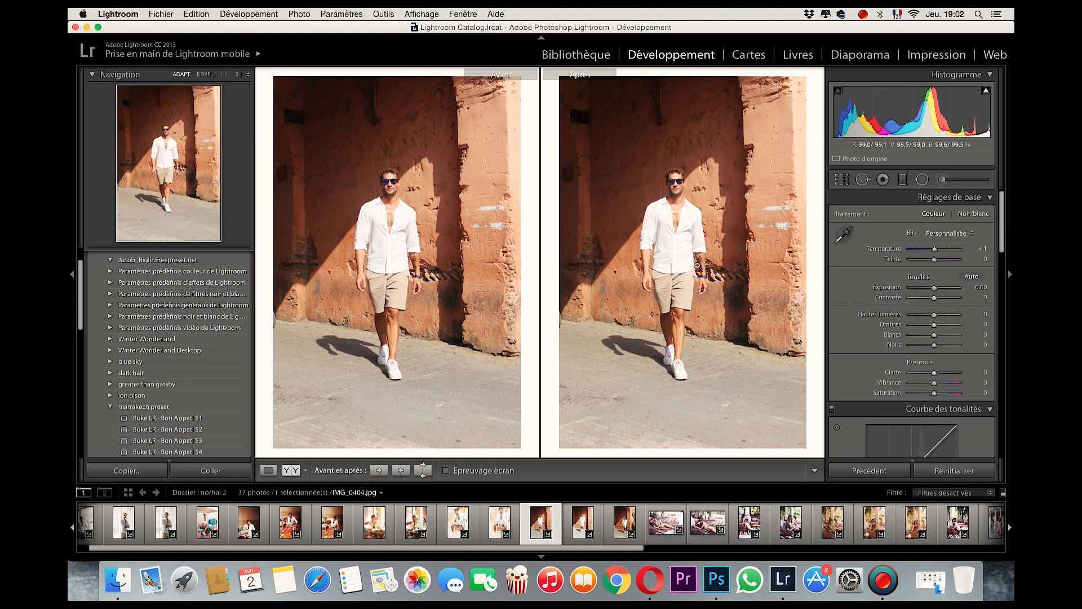
# Set the photo's blacks (Noirs) to -13 and its Temperature to -3.
pyautogui.moveTo(939, 348); pyautogui.dragTo(935, 348)
pyautogui.doubleClick(934, 249)
pyautogui.moveTo(933, 250); pyautogui.dragTo(932, 250)
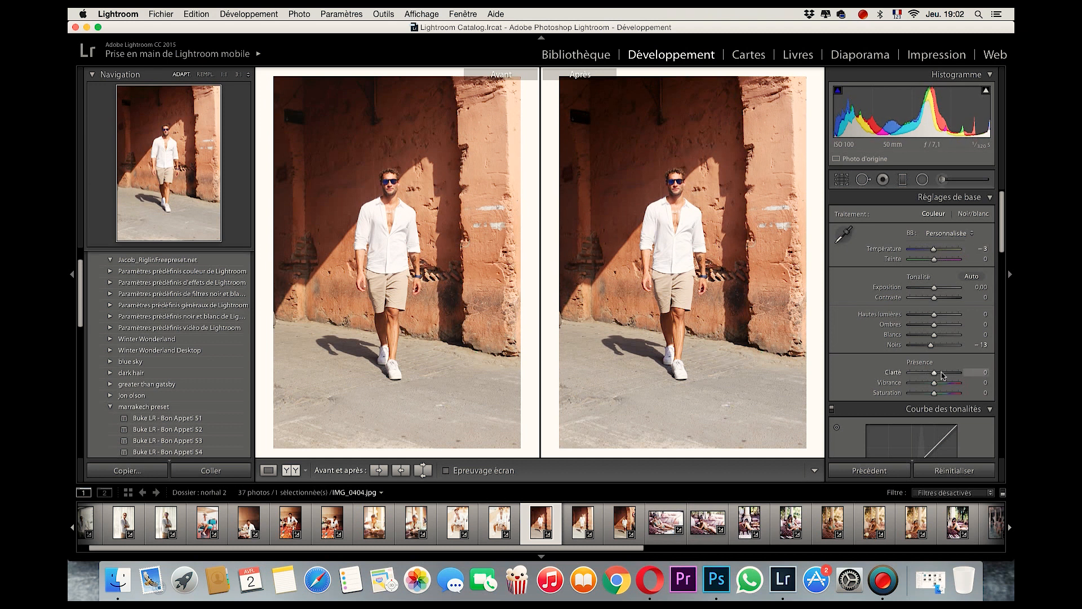
# Set the photo's clarity to +15, vibrance to +40 and saturation to -27.
pyautogui.click(985, 373)
pyautogui.write('15')
pyautogui.scroll(-1, 953, 369)
pyautogui.moveTo(936, 361); pyautogui.dragTo(945, 360)
pyautogui.moveTo(932, 372); pyautogui.dragTo(929, 372)
# Adjust the tone curve by setting the darks (Tons sombres) to -7 and the lights (Tons clairs) to +11.
pyautogui.scroll(-5, 902, 364)
pyautogui.scroll(-1, 893, 363)
pyautogui.moveTo(889, 324); pyautogui.dragTo(890, 327)
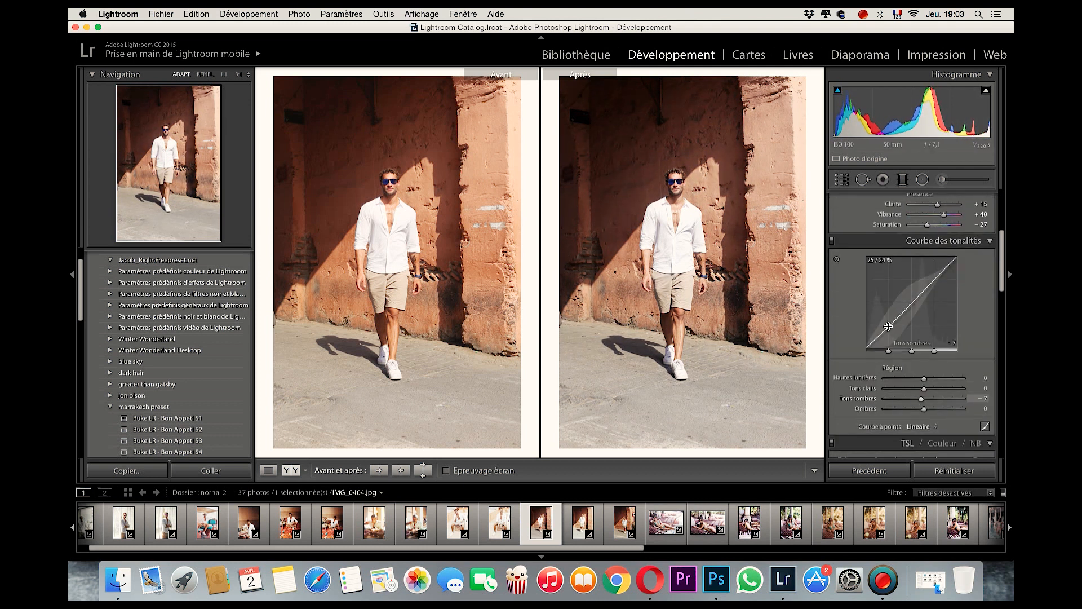
pyautogui.moveTo(927, 287); pyautogui.dragTo(927, 284)
# Lower the luminance of the reds to -14 and of the oranges to -32.
pyautogui.scroll(-5, 922, 359)
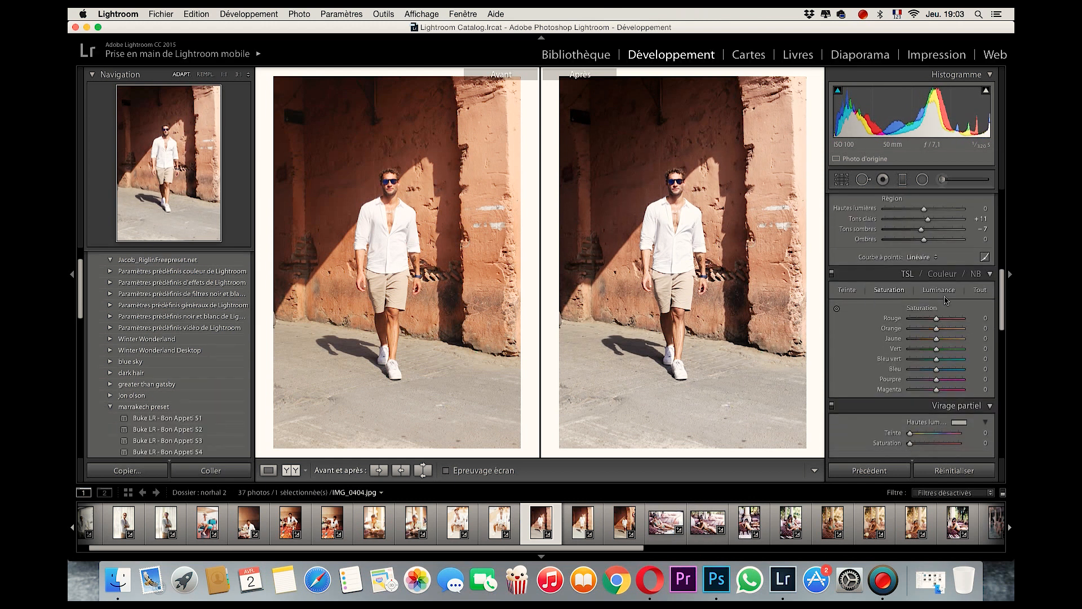
pyautogui.moveTo(936, 319); pyautogui.dragTo(932, 319)
pyautogui.click(927, 329)
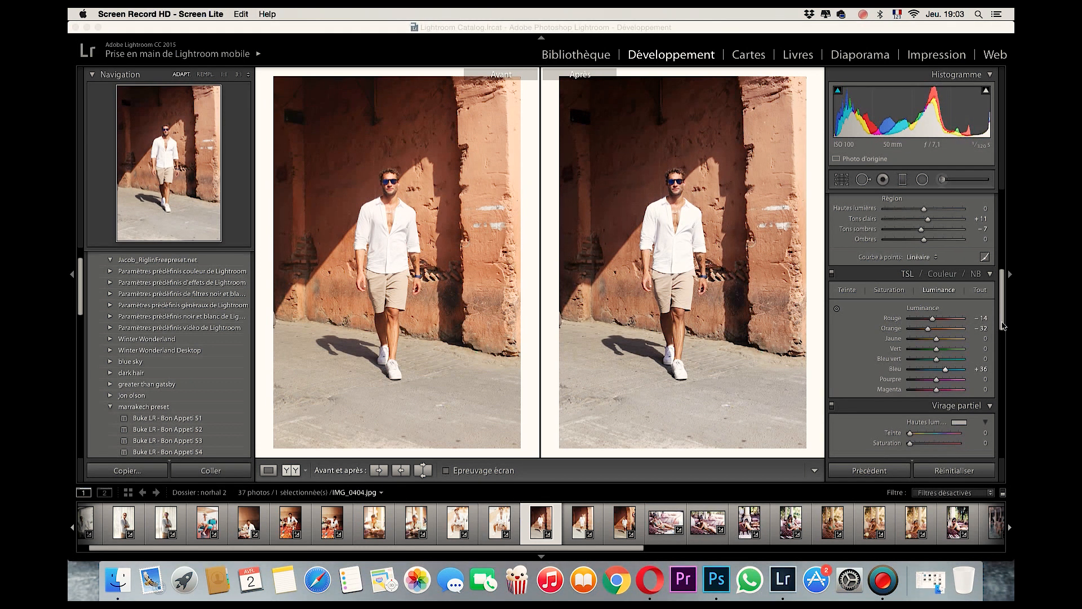
# Sharpen the photo with a gain of 40 and a detail of 37.
pyautogui.moveTo(1003, 325); pyautogui.dragTo(1001, 395)
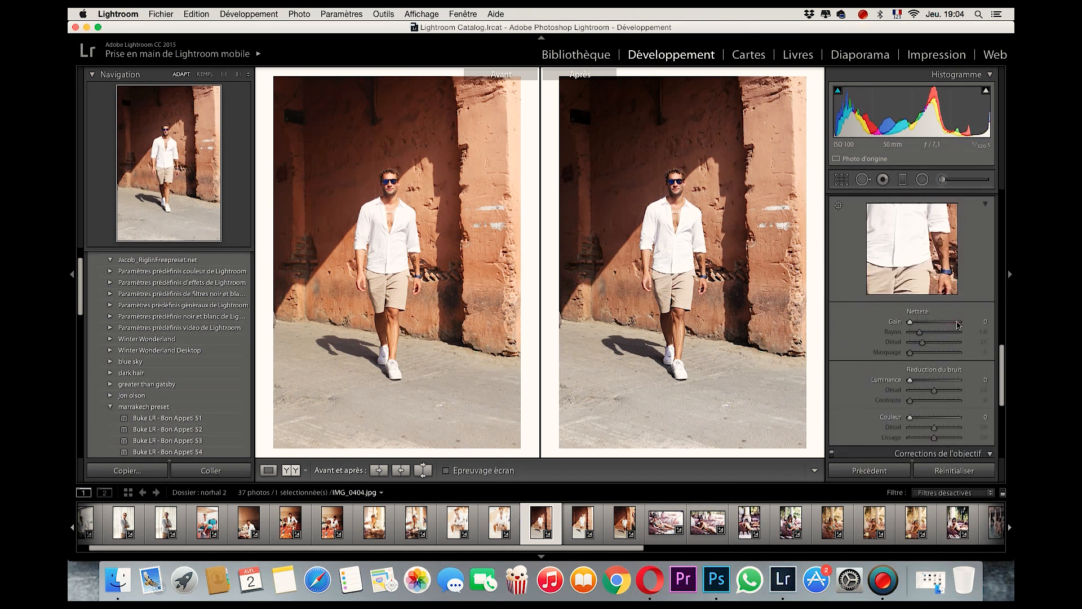
pyautogui.click(987, 321)
pyautogui.press('Return')
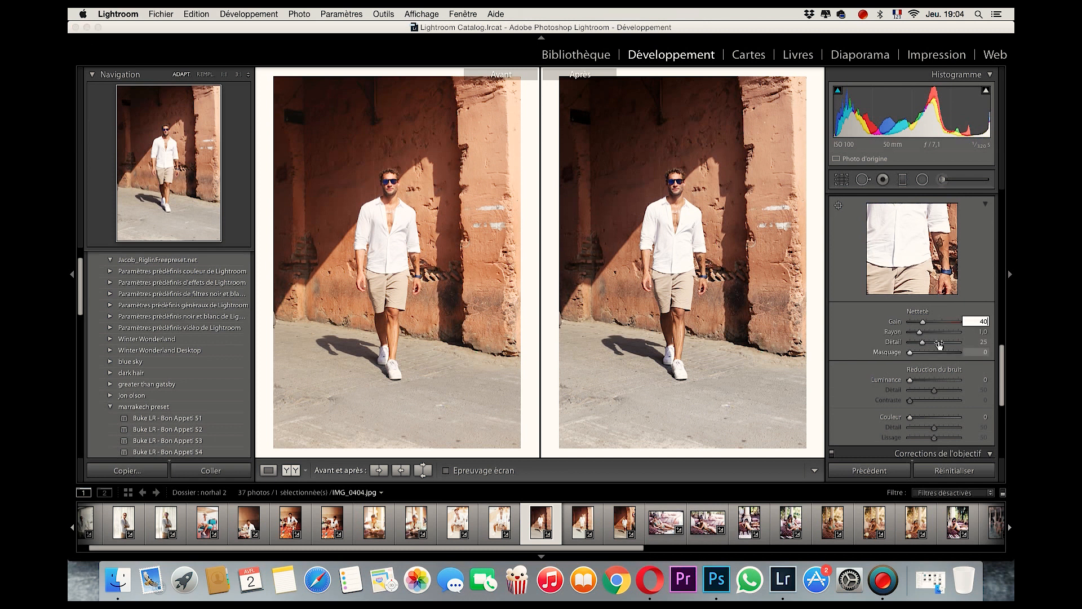
pyautogui.moveTo(923, 342); pyautogui.dragTo(927, 343)
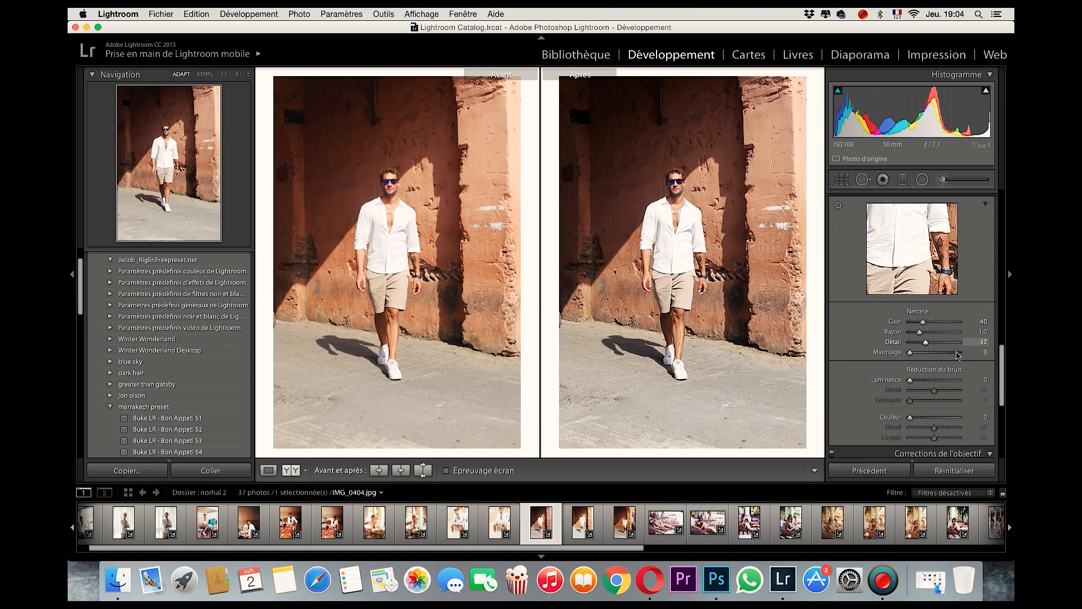
# Enable the lens profile correction and the removal of chromatic aberration for the photo.
pyautogui.scroll(-10, 986, 372)
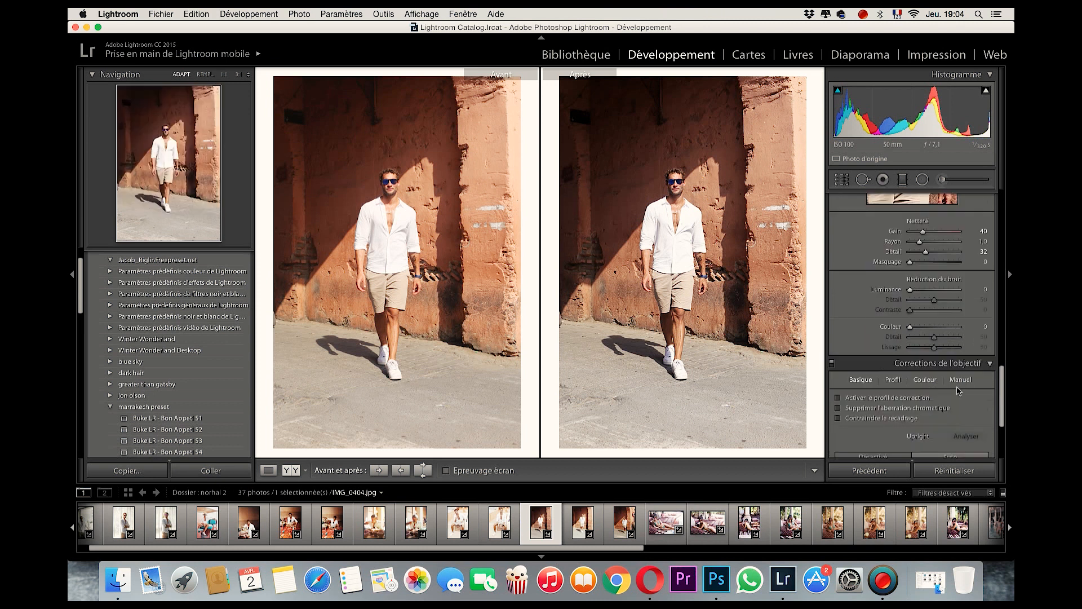
pyautogui.click(838, 271)
pyautogui.click(838, 281)
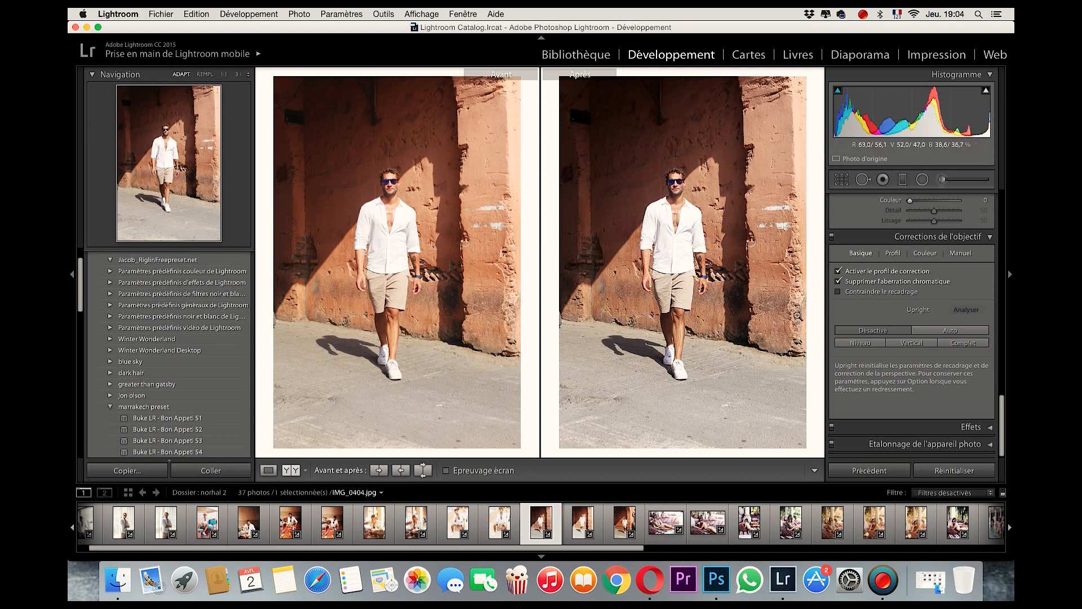
# Save the current settings as a new develop preset named "orange marrakech" in the "marrakech preset" folder.
pyautogui.scroll(10, 1006, 427)
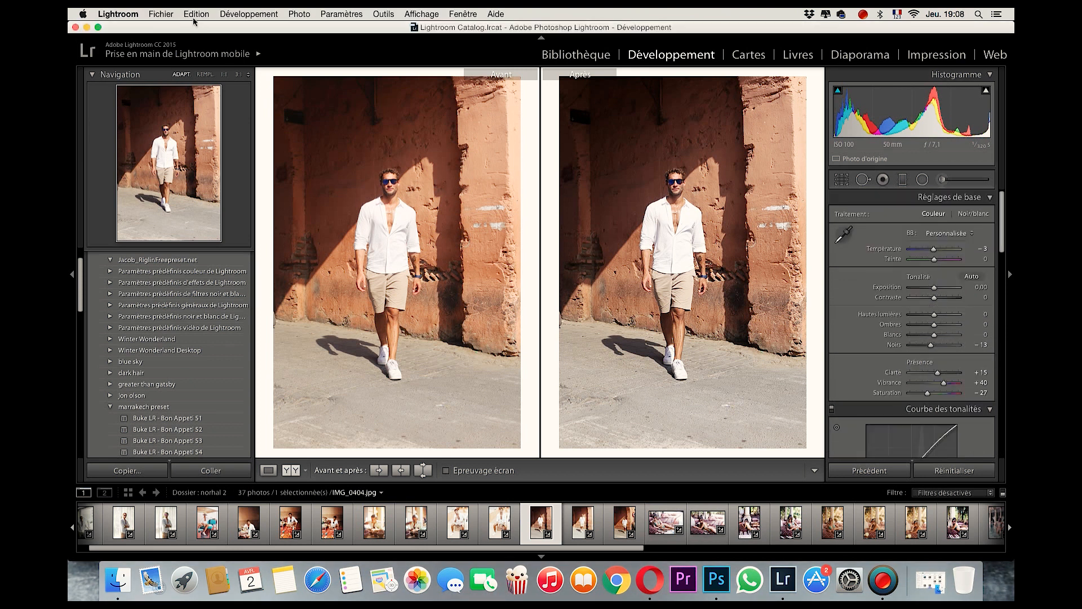
pyautogui.click(256, 14)
pyautogui.click(274, 39)
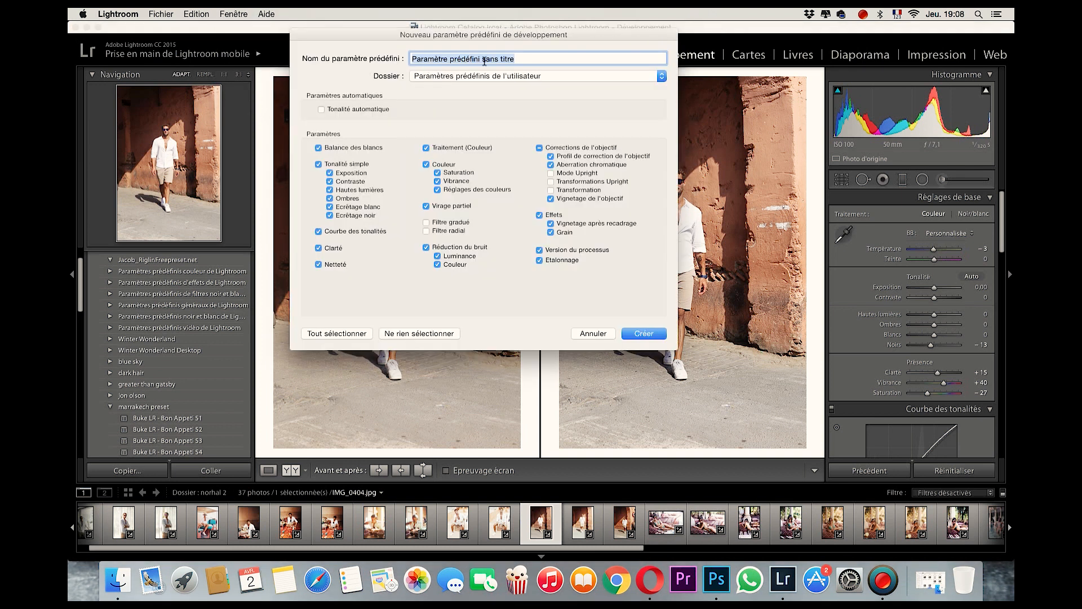
pyautogui.write('orange marrakech')
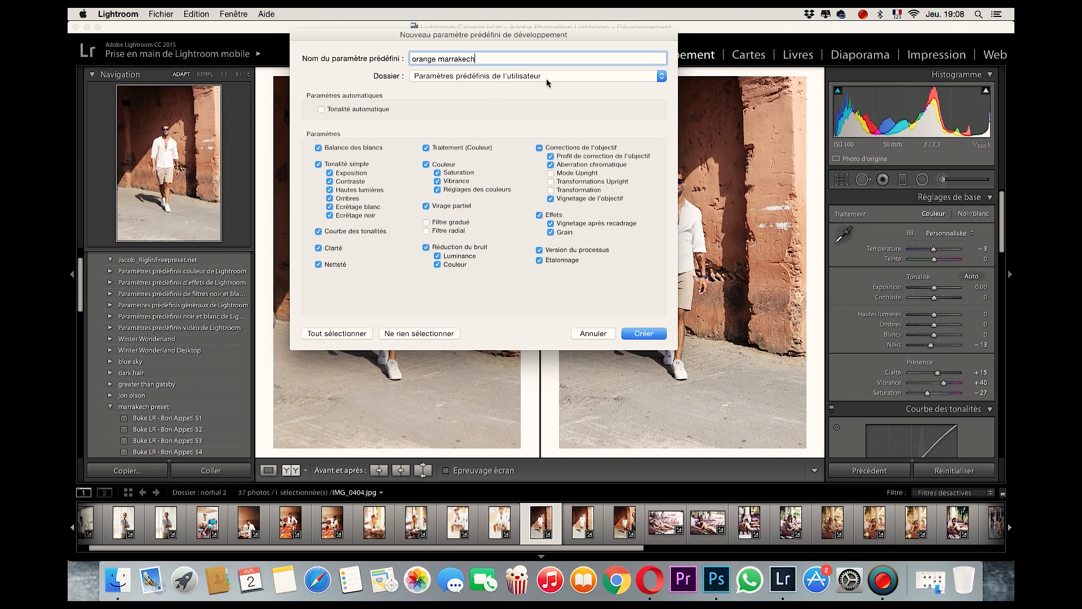
pyautogui.click(662, 76)
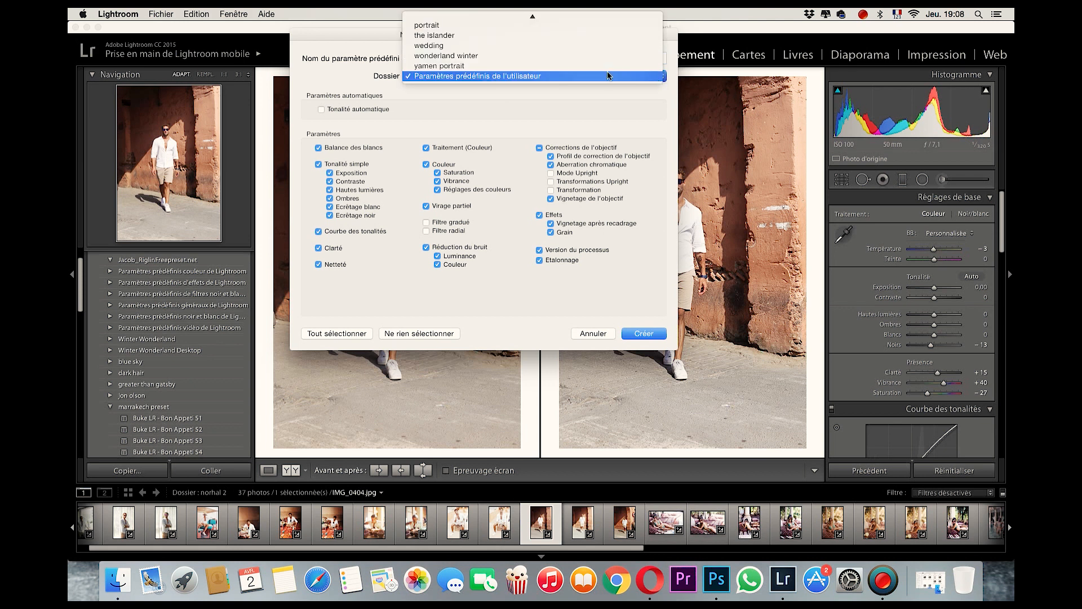
pyautogui.scroll(1, 532, 60)
pyautogui.scroll(1, 532, 61)
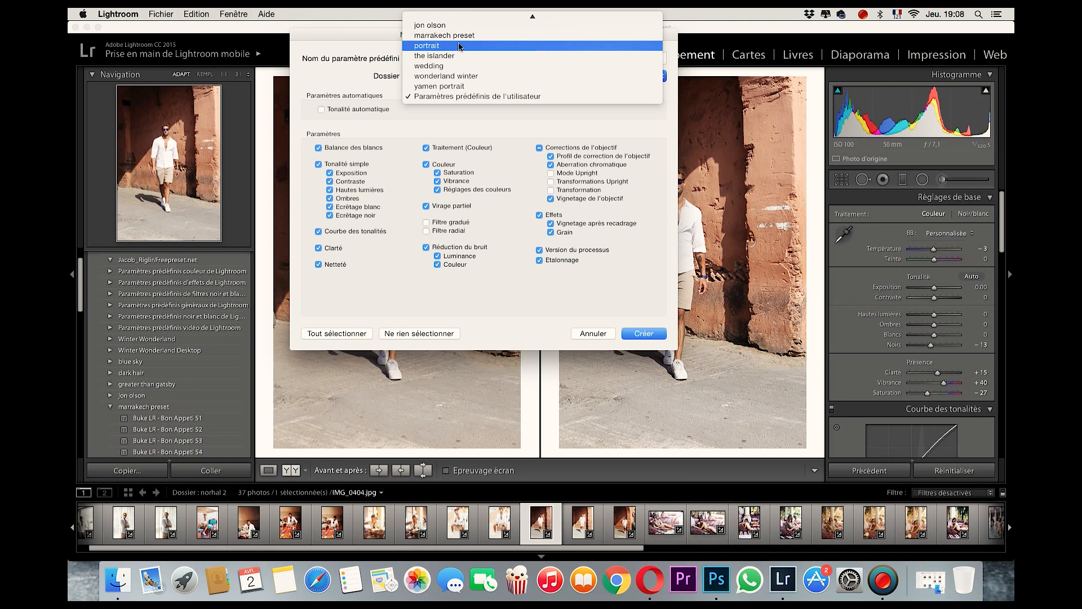
pyautogui.click(459, 36)
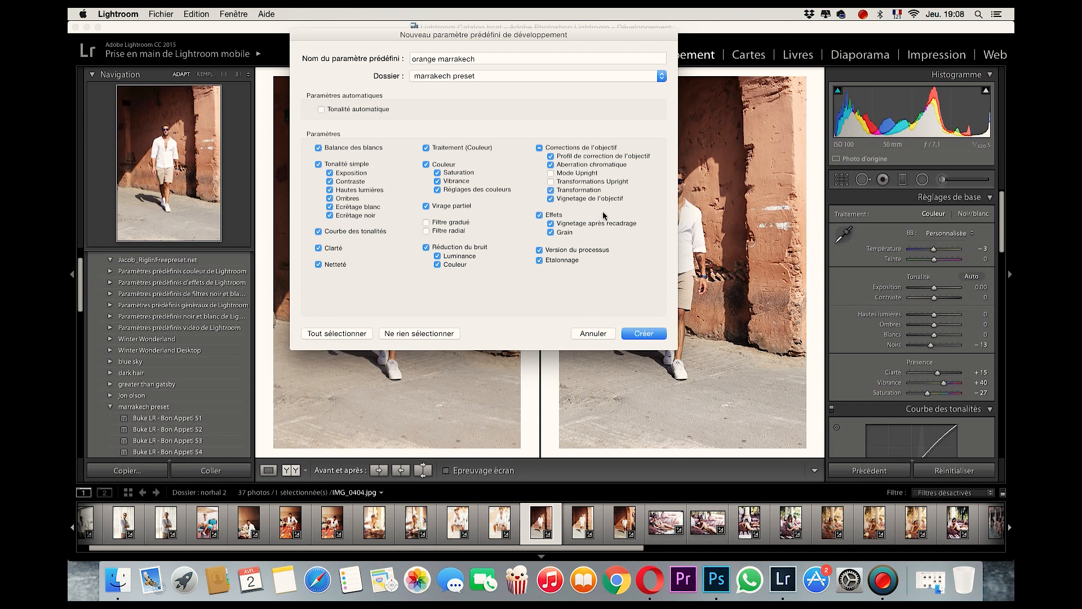
pyautogui.click(637, 337)
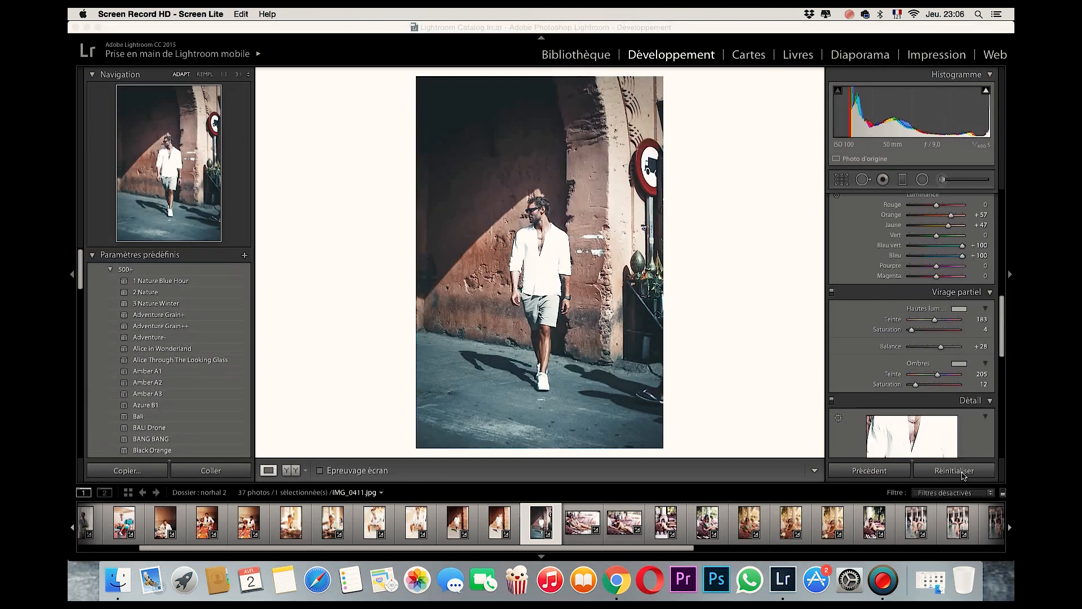
# Reset the photo's develop settings and apply the "3 Nature Winter" preset from the 500+ folder to IMG_0411.jpg.
pyautogui.click(964, 475)
pyautogui.click(963, 476)
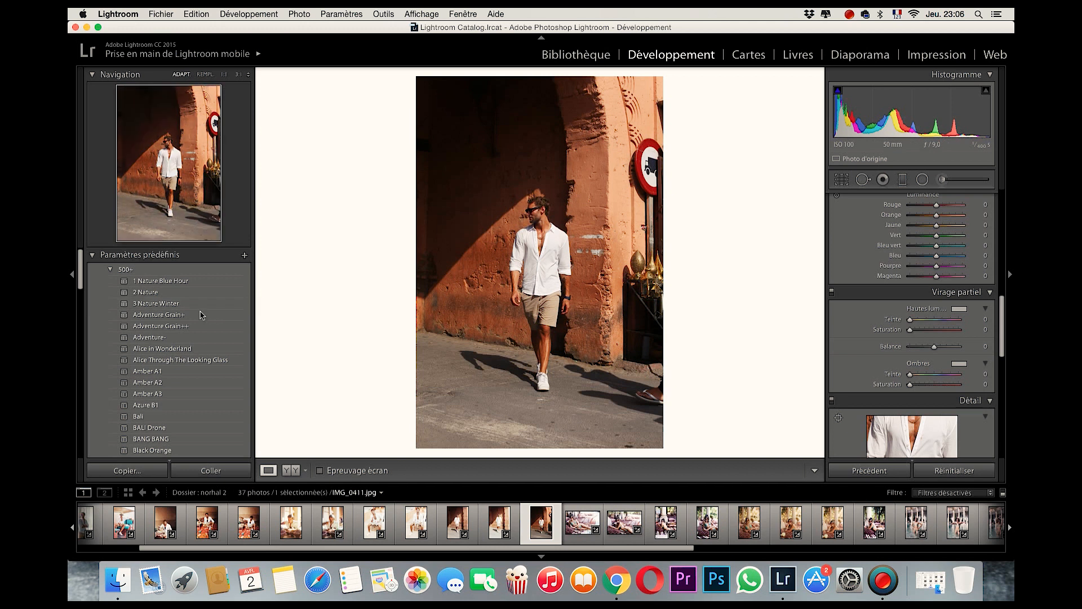
pyautogui.click(171, 304)
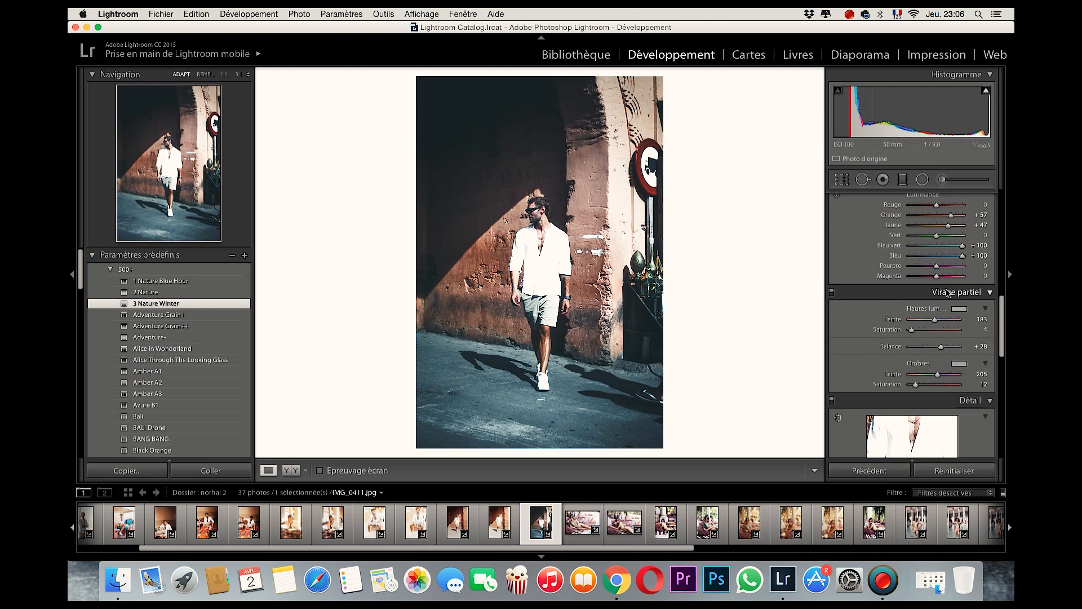
# Lift the tone curve by setting the shadows (Ombres) to +41 and the darks (Tons sombres) to +43.
pyautogui.scroll(8, 949, 296)
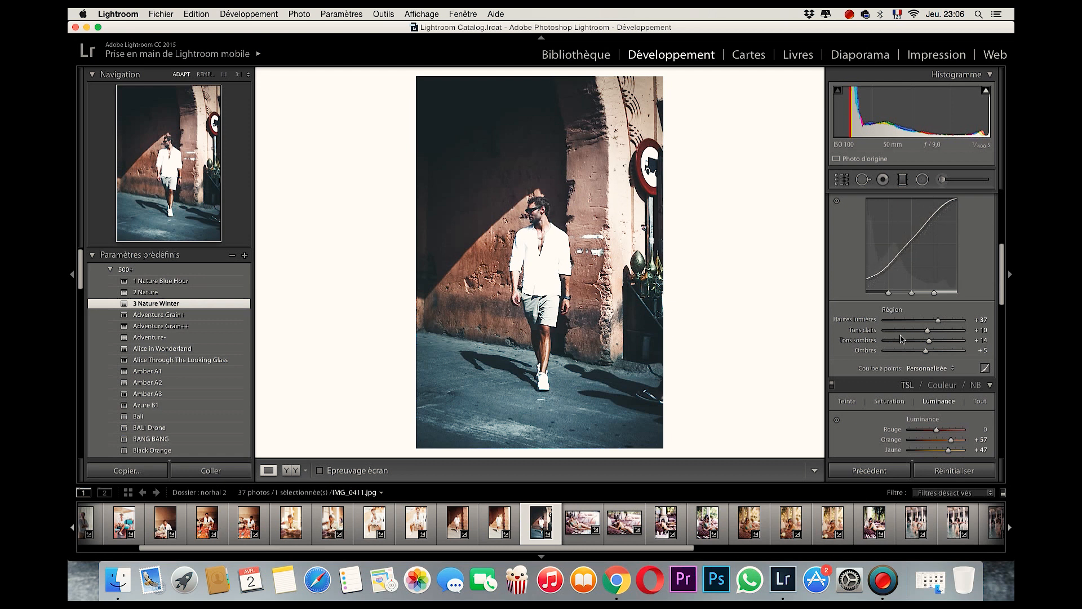
pyautogui.scroll(2, 925, 353)
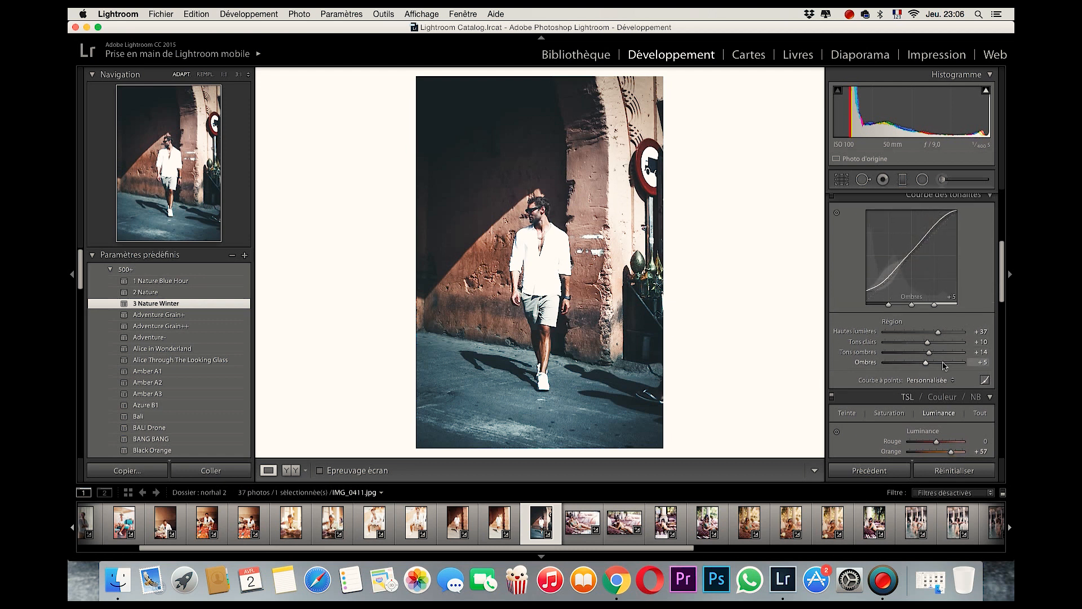
pyautogui.click(939, 362)
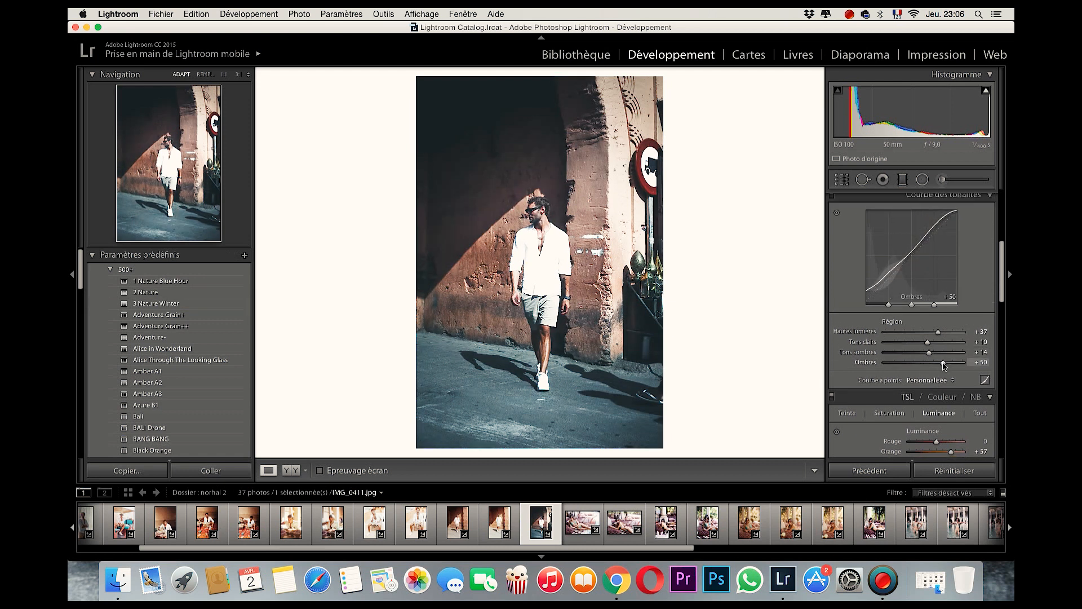
pyautogui.click(944, 352)
pyautogui.click(940, 352)
# Set the basic tone values to highlights -3, shadows +100 and whites +13.
pyautogui.scroll(3, 876, 329)
pyautogui.scroll(5, 897, 327)
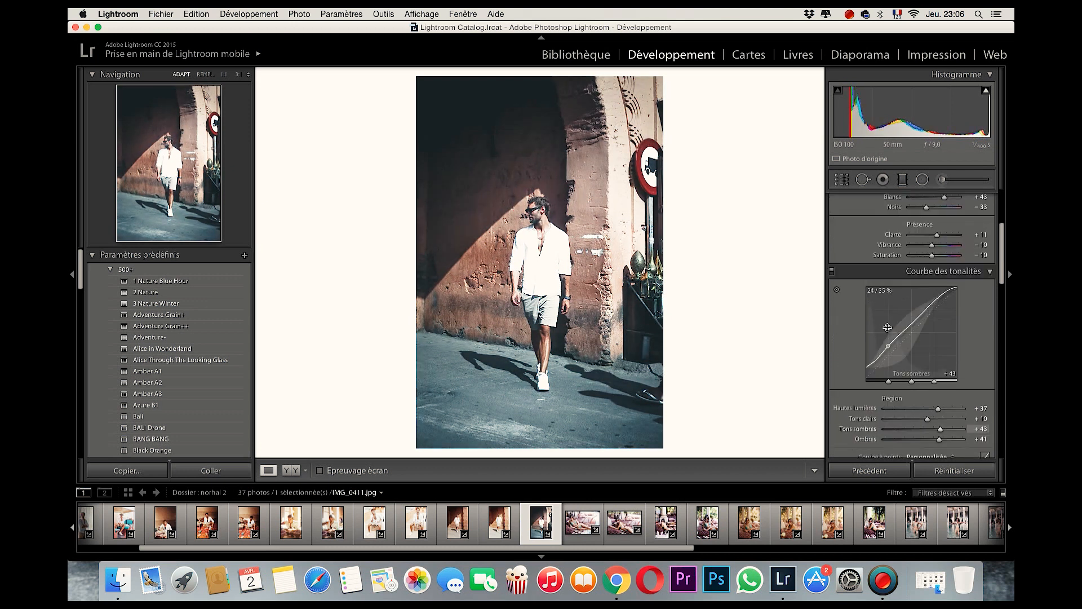
pyautogui.scroll(1, 919, 326)
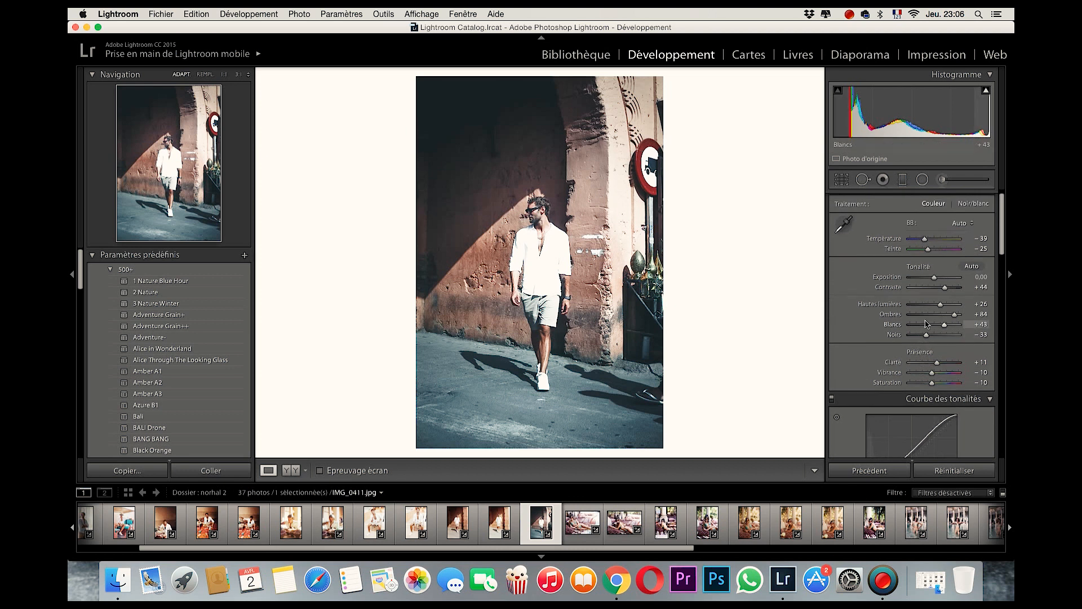
pyautogui.moveTo(942, 327); pyautogui.dragTo(965, 319)
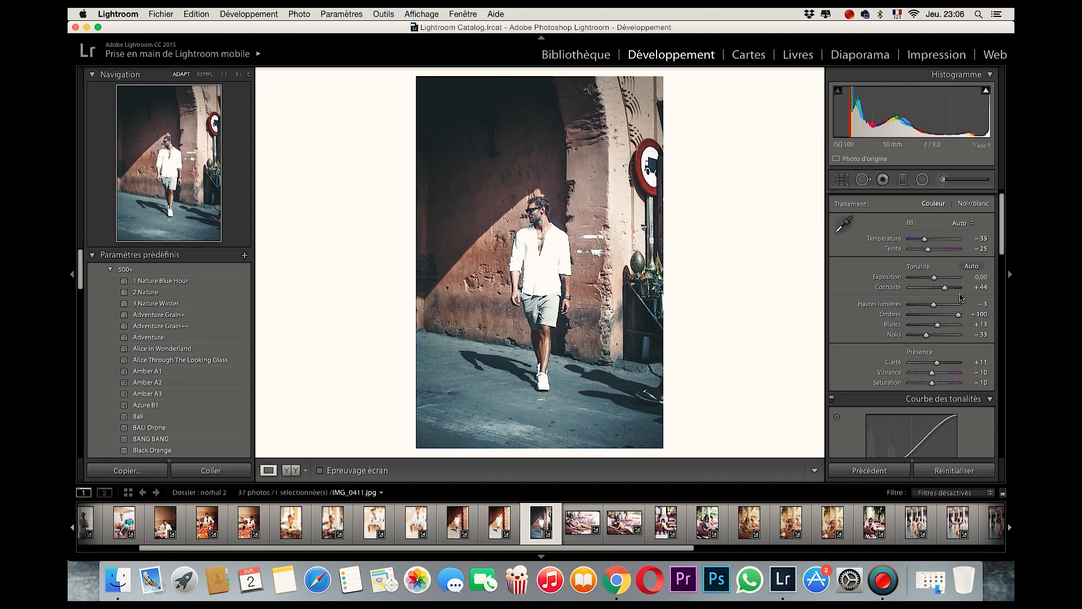
# Raise the saturation of the blues (Bleu) to +13 in the TSL colour adjustments.
pyautogui.scroll(-6, 953, 316)
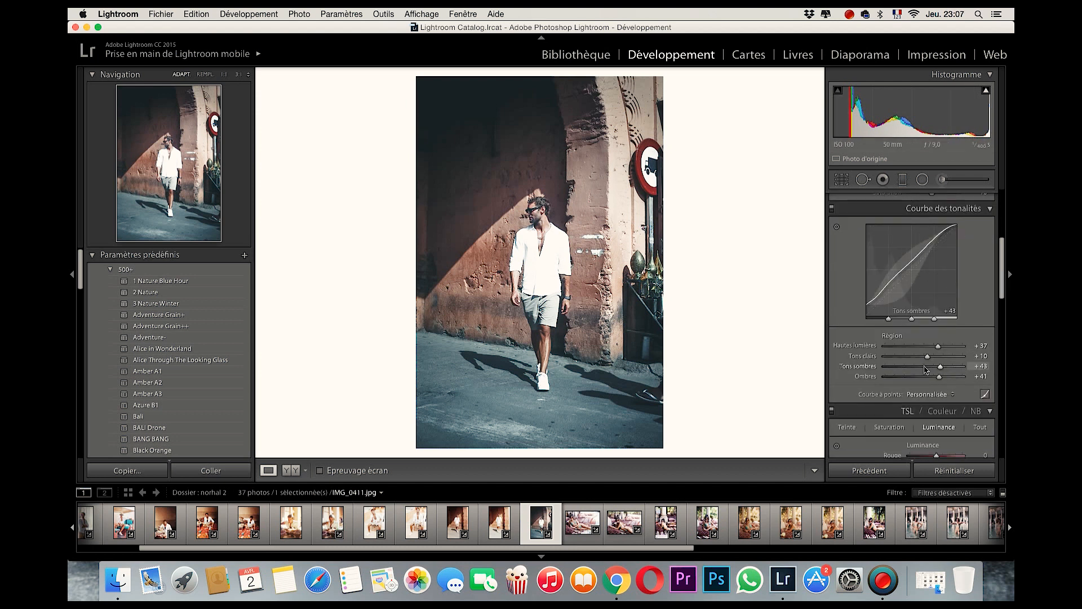
pyautogui.scroll(-4, 927, 355)
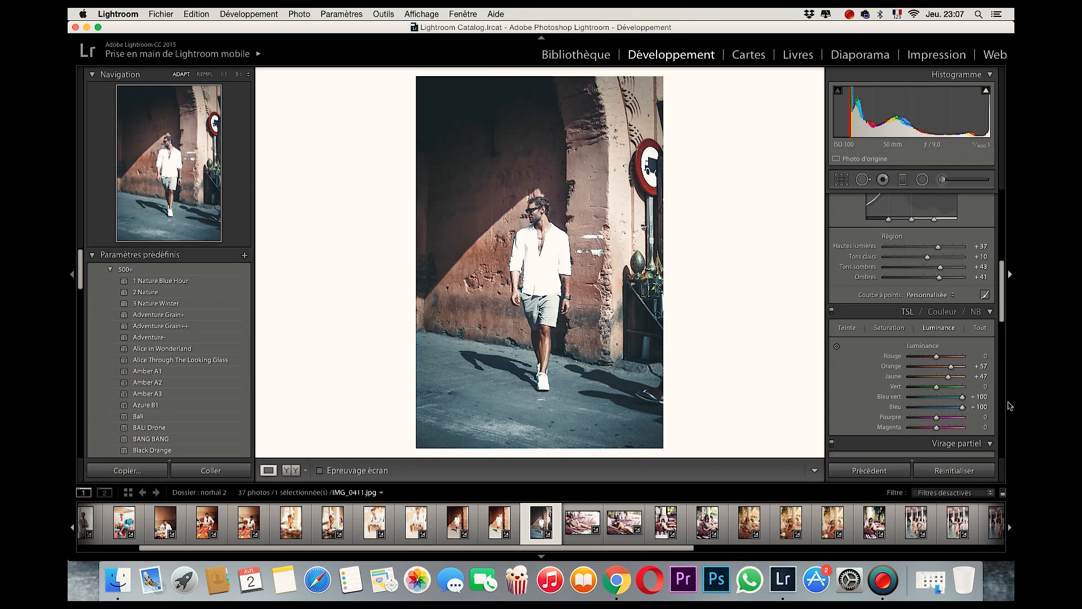
pyautogui.click(896, 331)
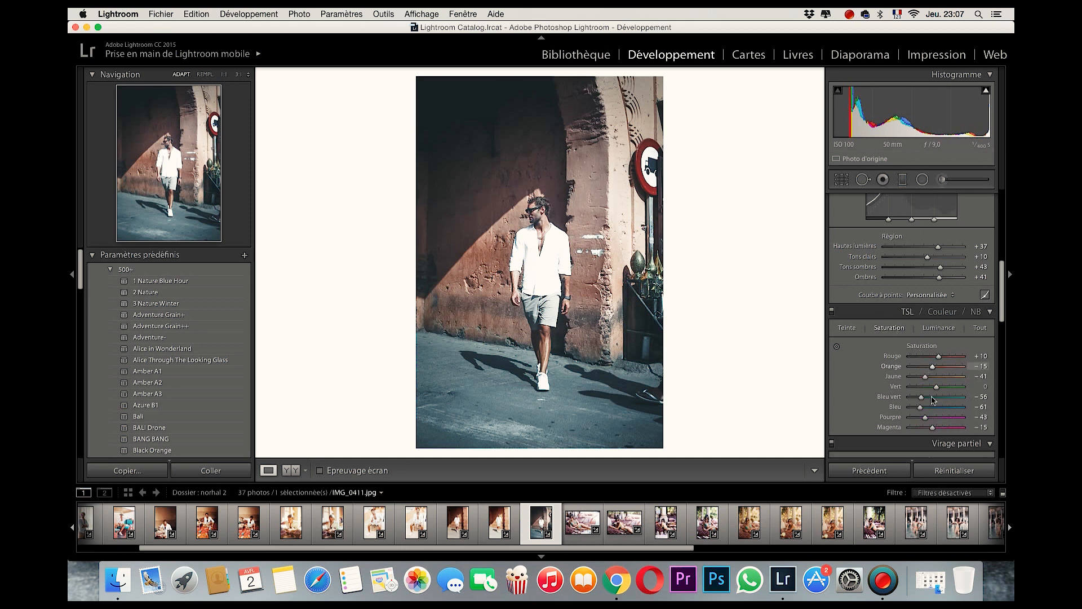
pyautogui.moveTo(922, 412); pyautogui.dragTo(940, 409)
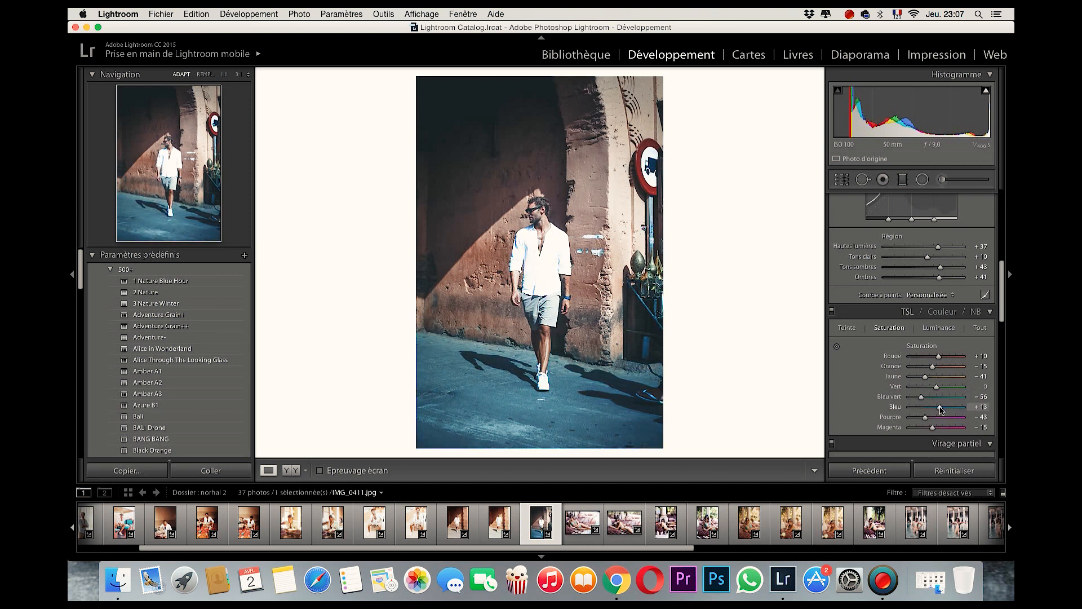